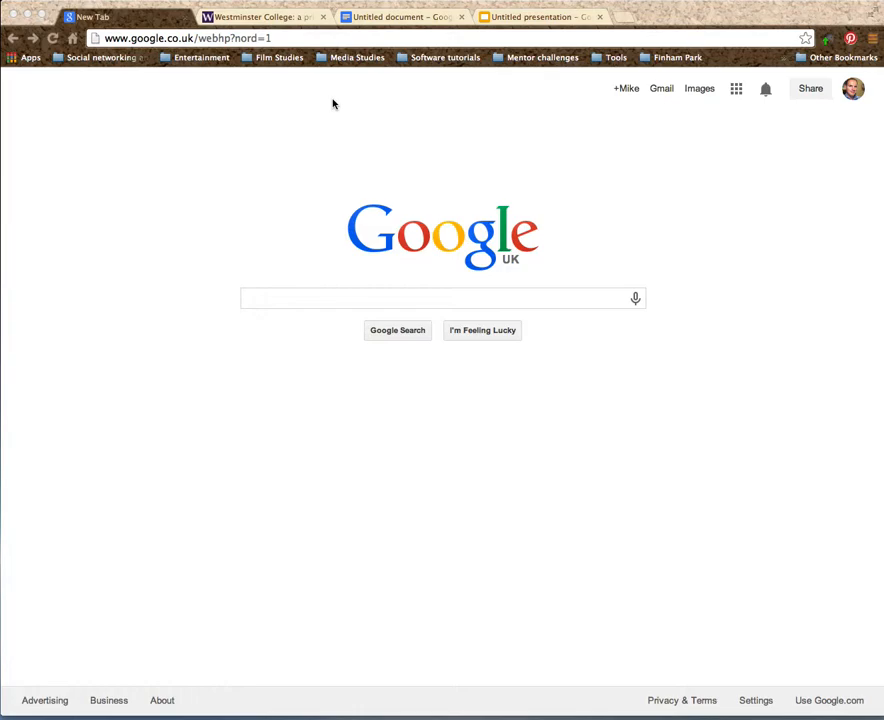
- In the untitled Google document, search the add-on store for easybib and close the store after viewing the result
left_click(383, 19)
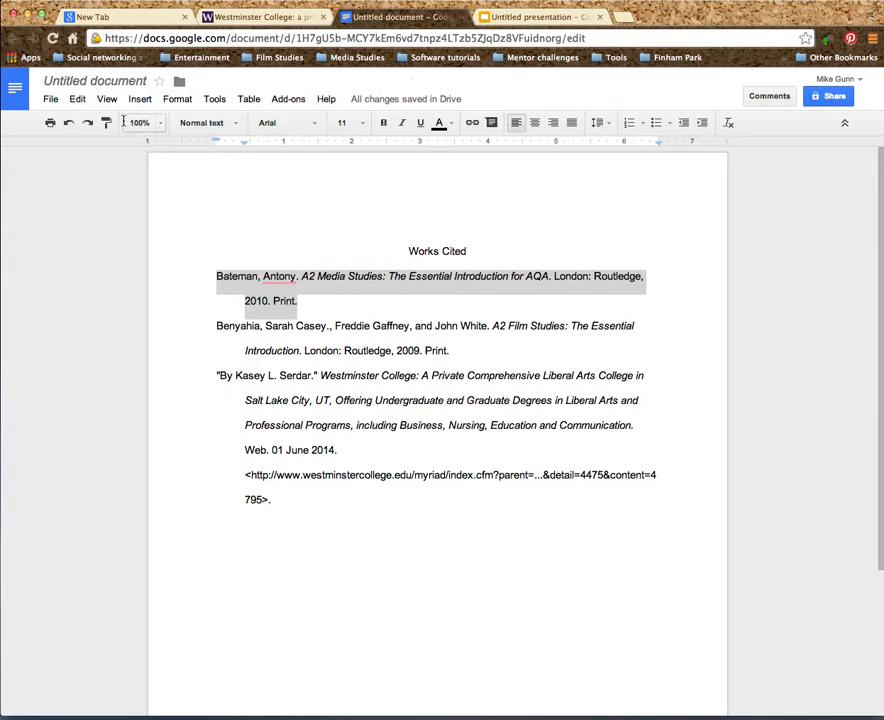
left_click(420, 605)
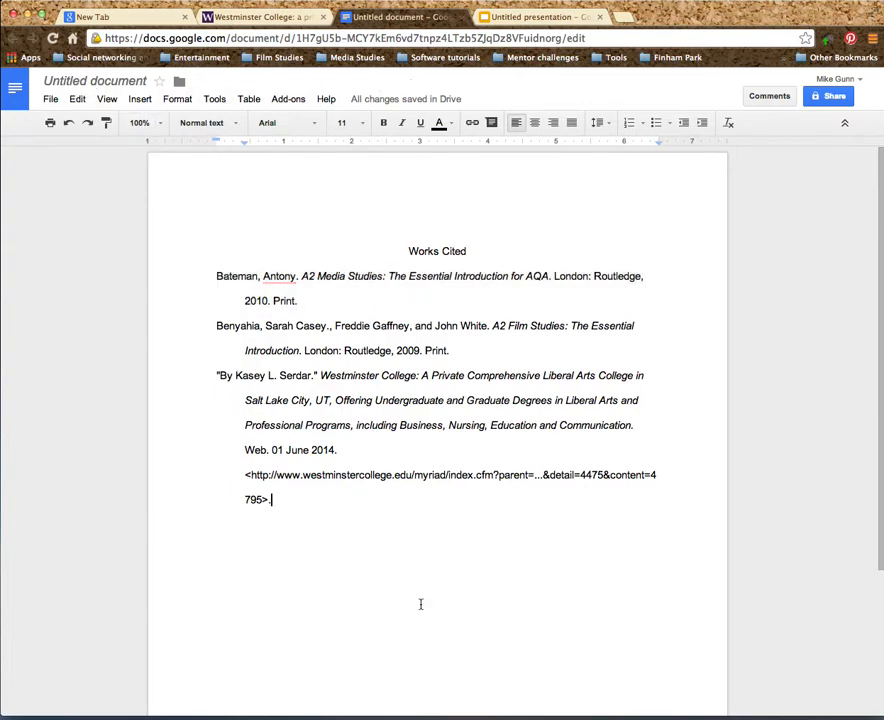
left_click(286, 103)
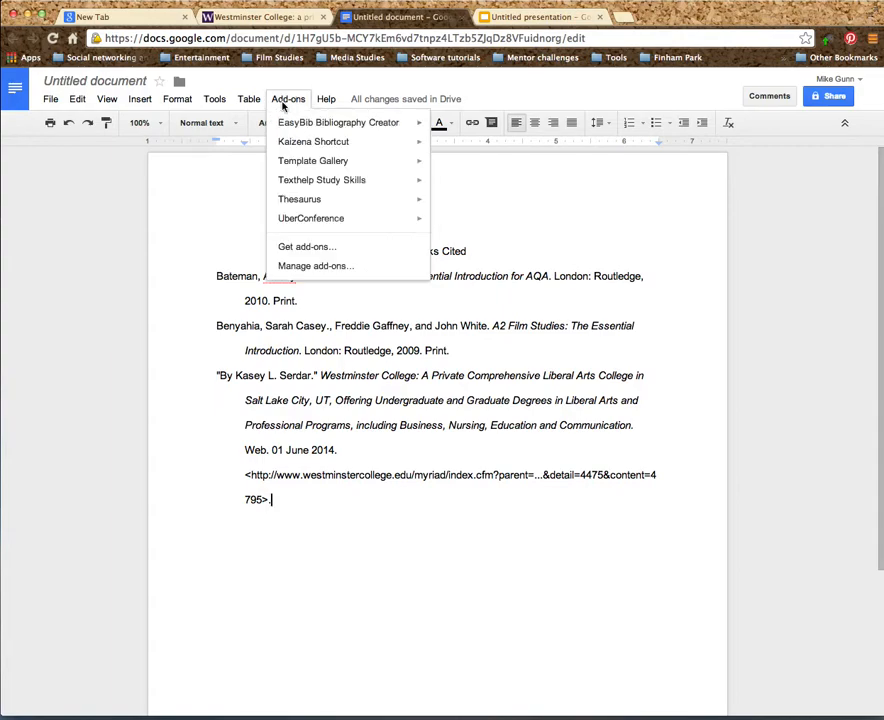
left_click(322, 246)
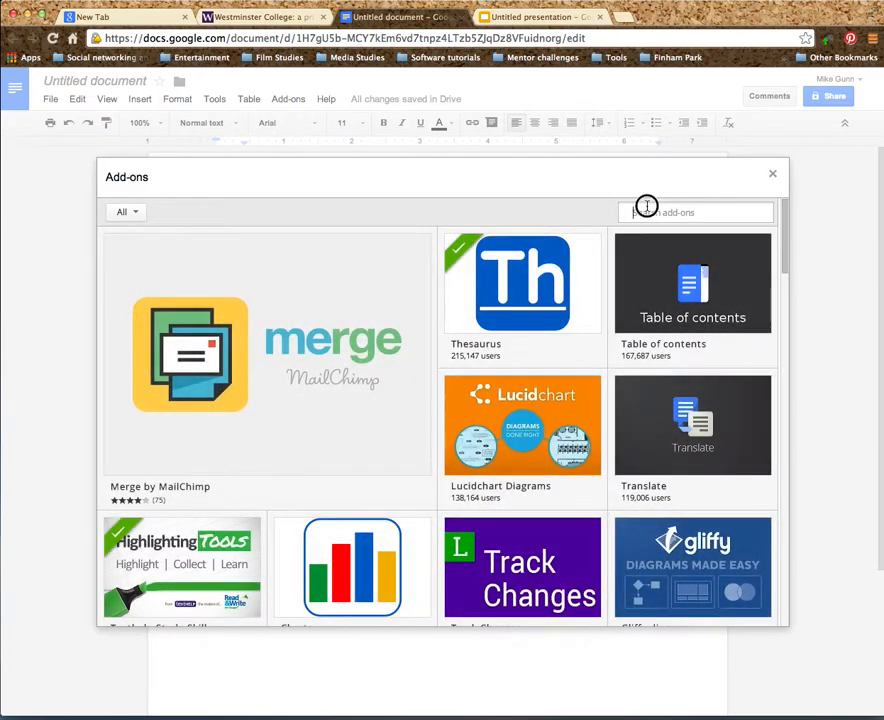
type("easybib")
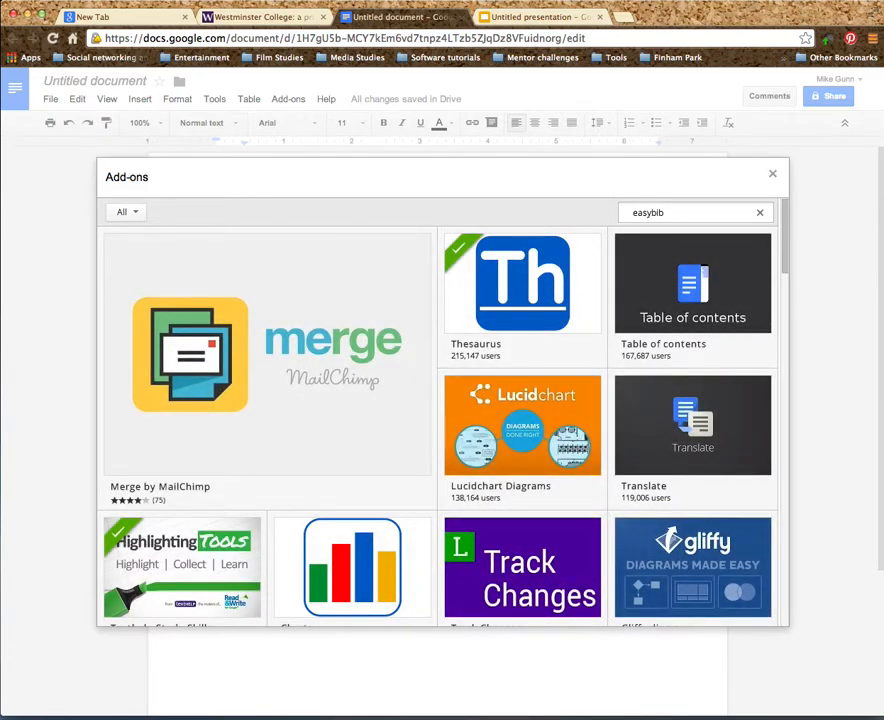
key("Return")
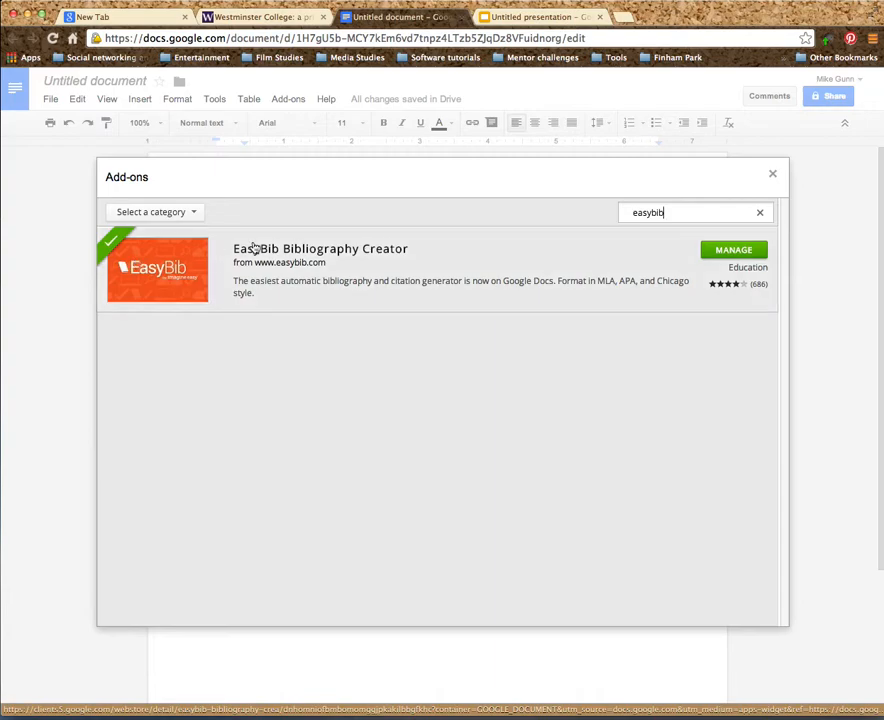
left_click(772, 175)
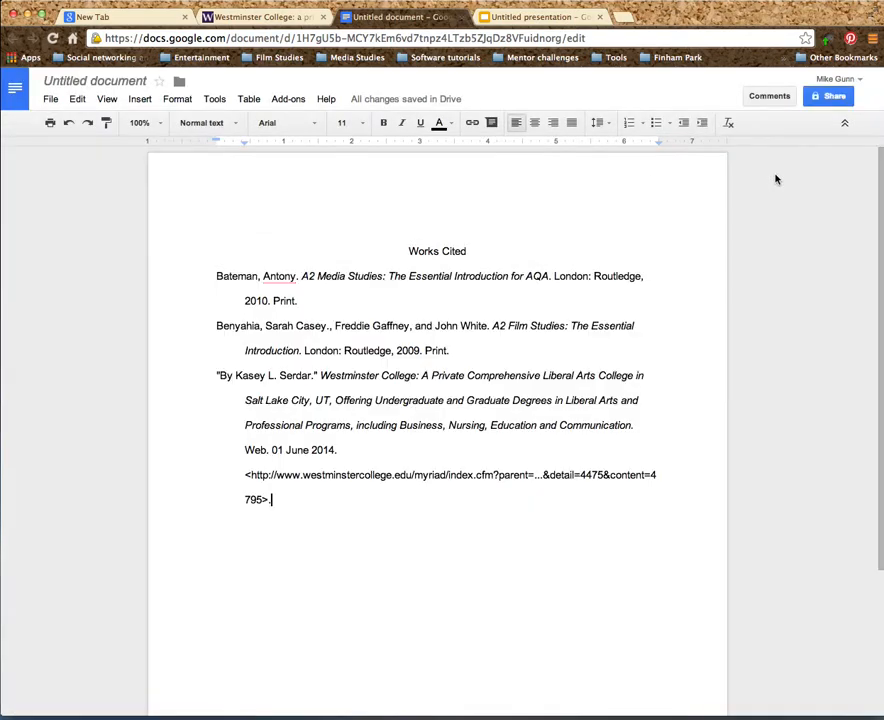
- Open Manage Bibliography from the EasyBib Bibliography Creator add-on
left_click(294, 103)
mouse_move(308, 130)
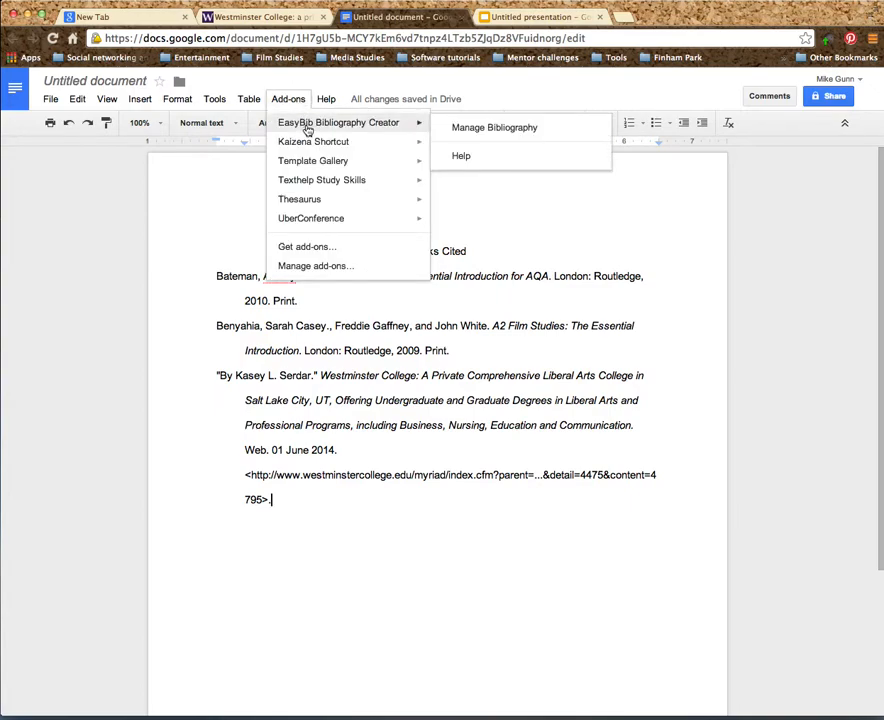
left_click(486, 128)
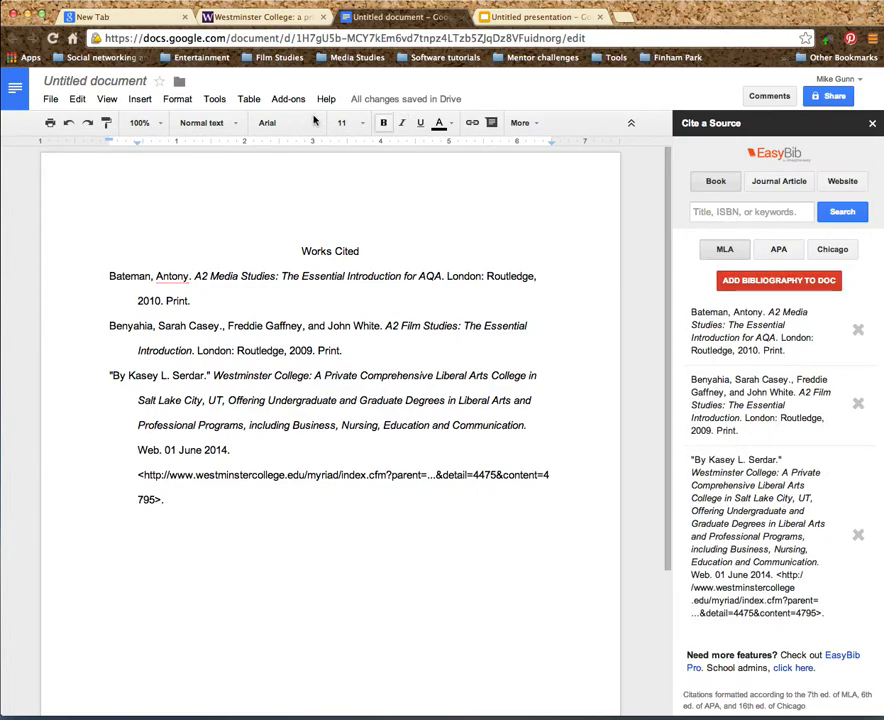
- Switch to the Google search page and search for e-media impact on female body image
left_click(138, 16)
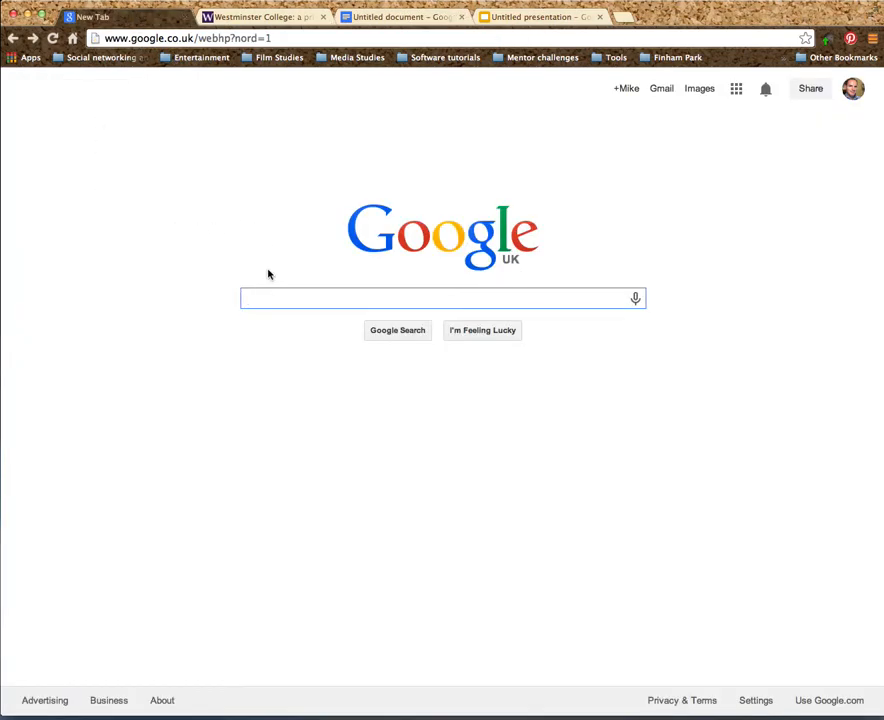
left_click(266, 300)
type("e-media impact on female body image")
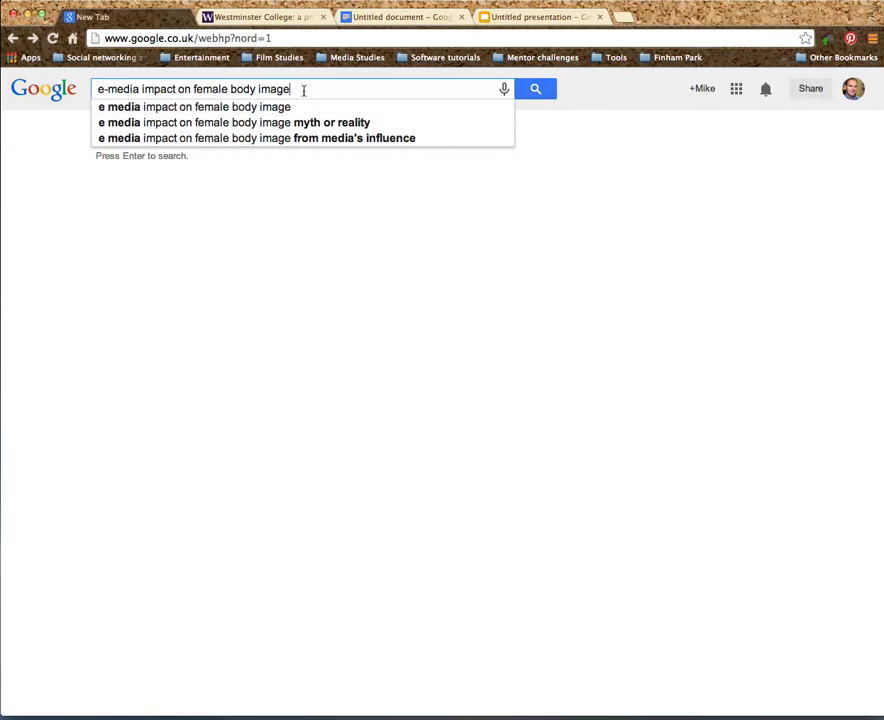
left_click(538, 91)
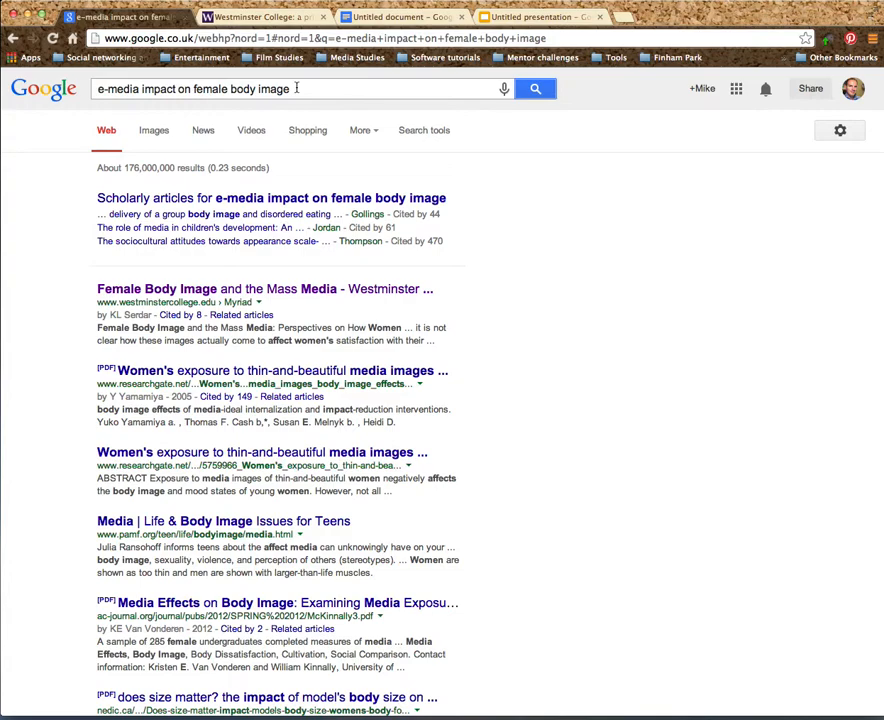
left_click_drag(296, 88, 231, 89)
left_click(334, 87)
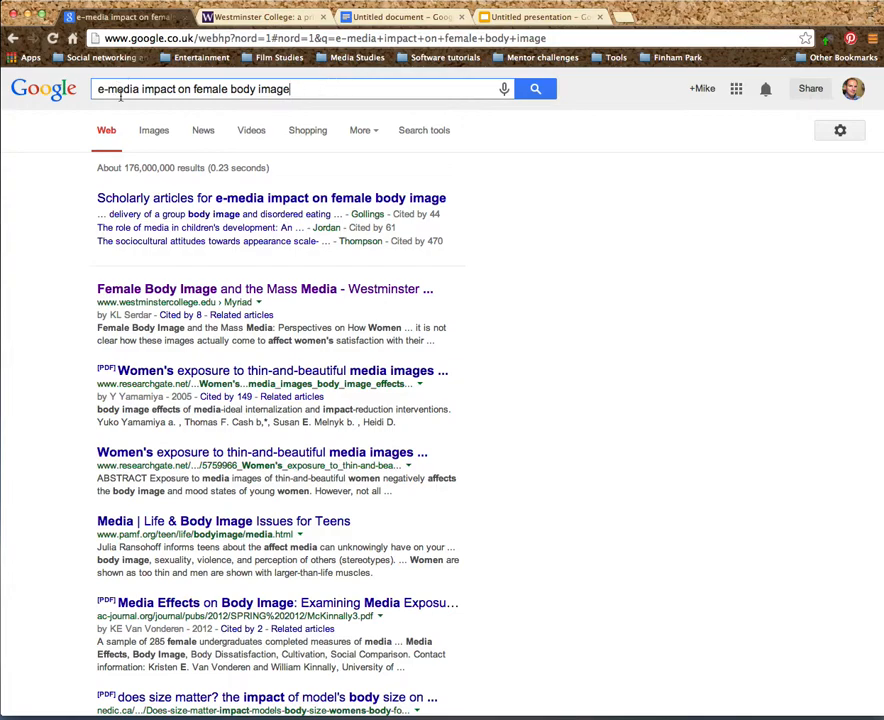
left_click_drag(140, 88, 85, 88)
left_click(326, 90)
double_click(208, 89)
left_click(309, 88)
- Enclose female body image in quotation marks within the query and run the search again
left_click(298, 89)
type("\"")
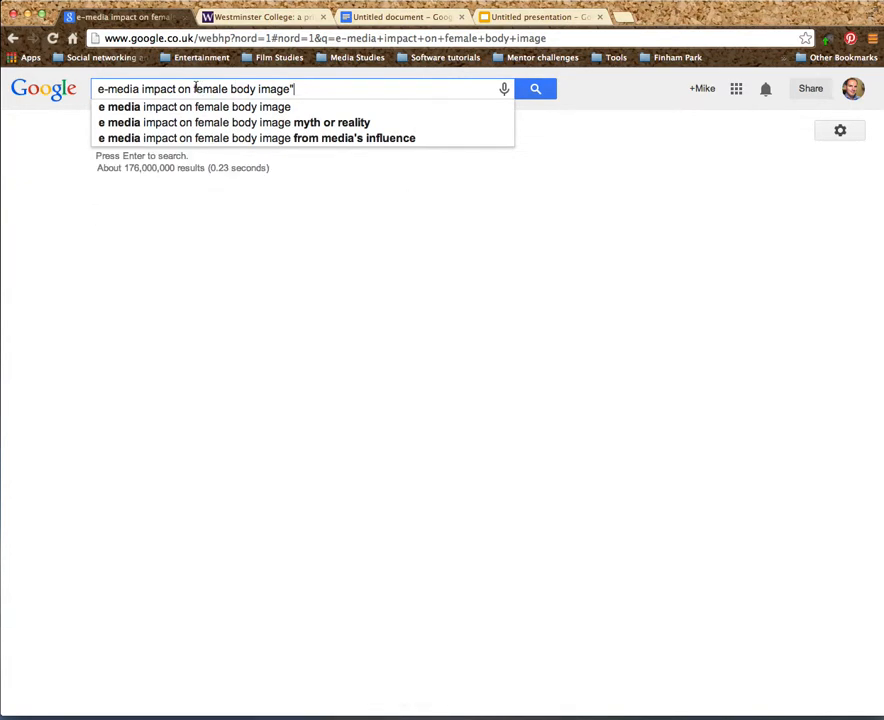
left_click(193, 89)
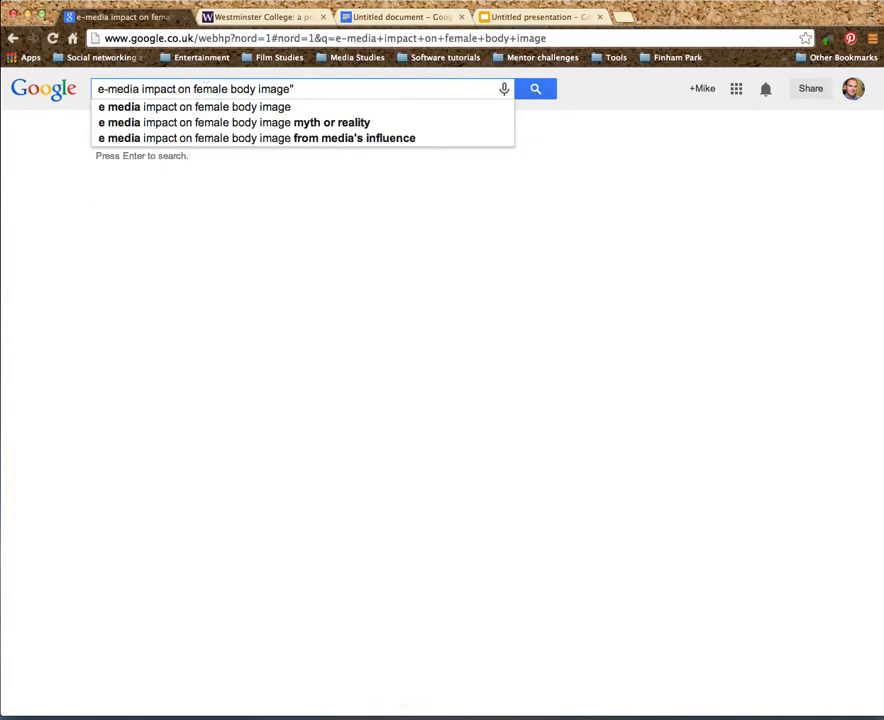
type("\"")
left_click(535, 91)
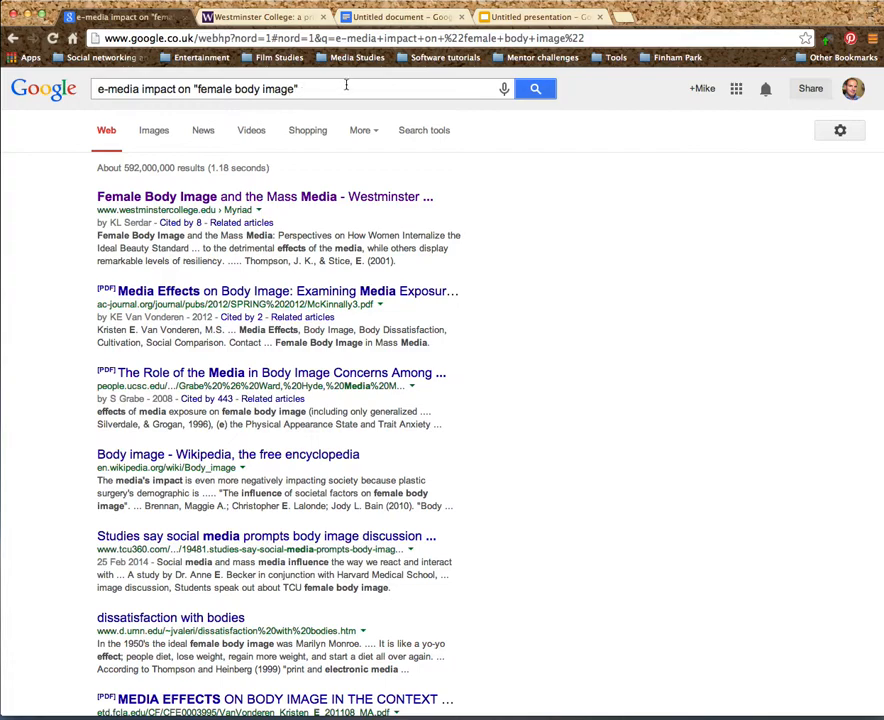
- Check the News results for the query, return to Web, and view the Videos results
left_click(201, 131)
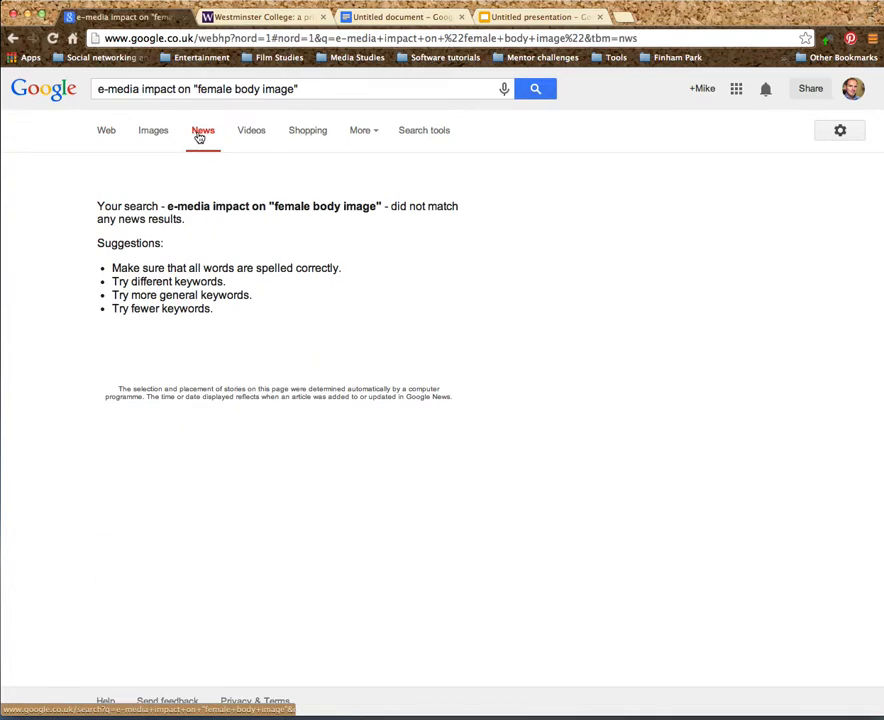
left_click(108, 132)
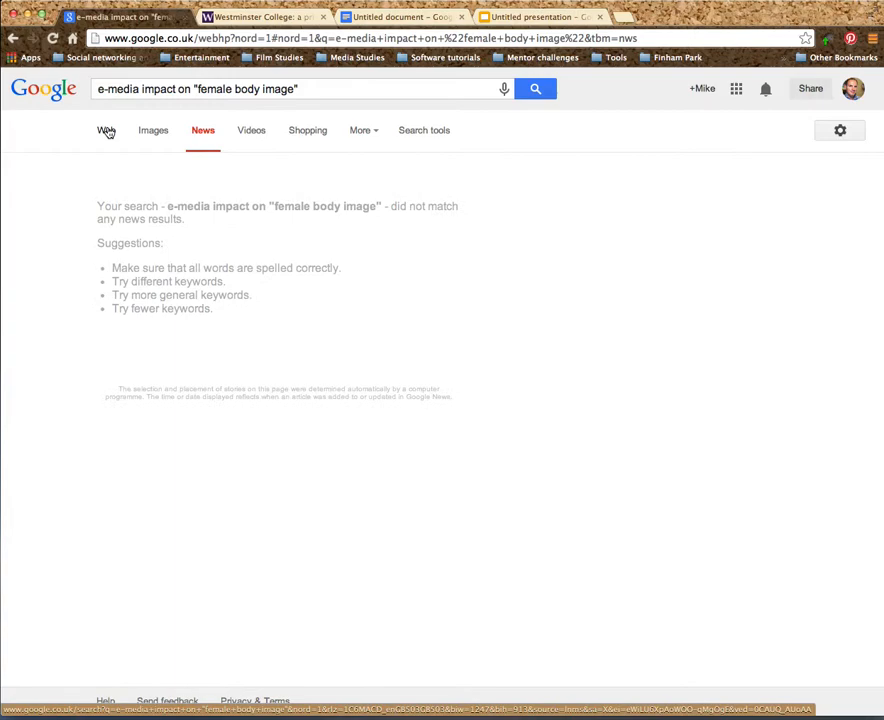
left_click(249, 132)
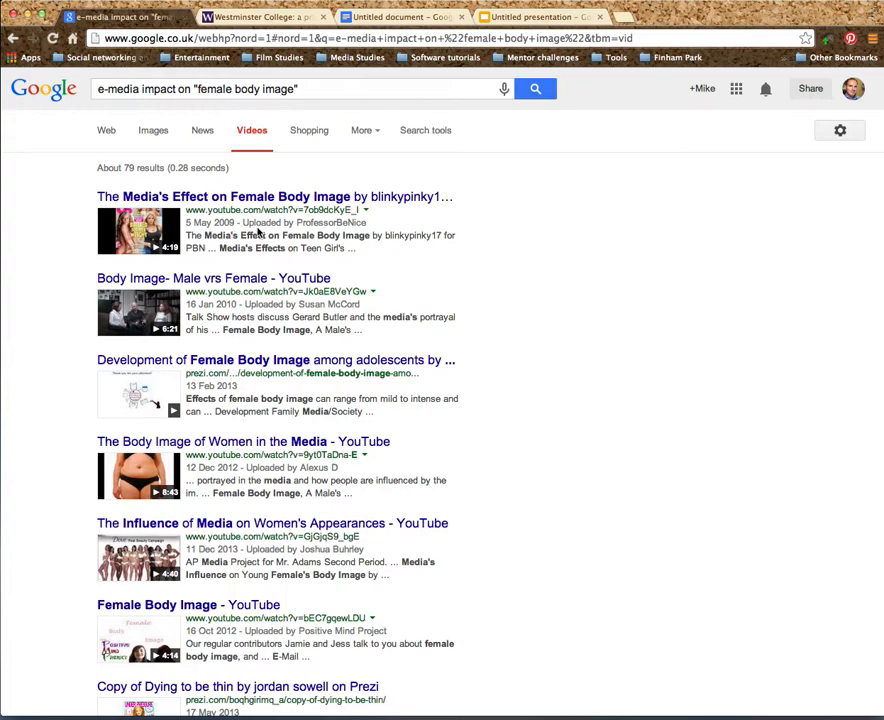
- Switch to the Books results for the query and look through the listed titles
left_click(376, 134)
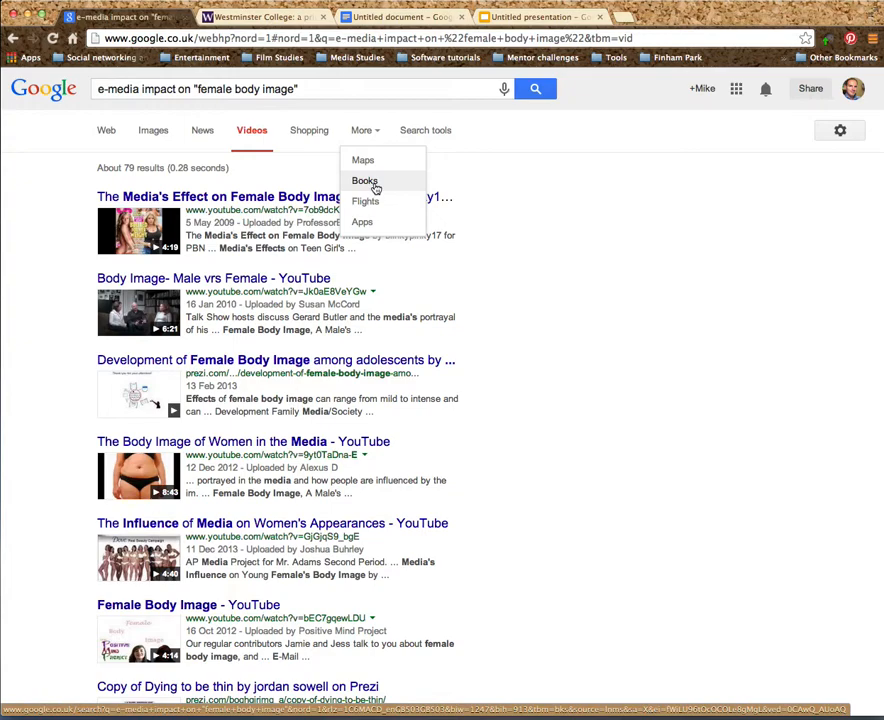
left_click(366, 181)
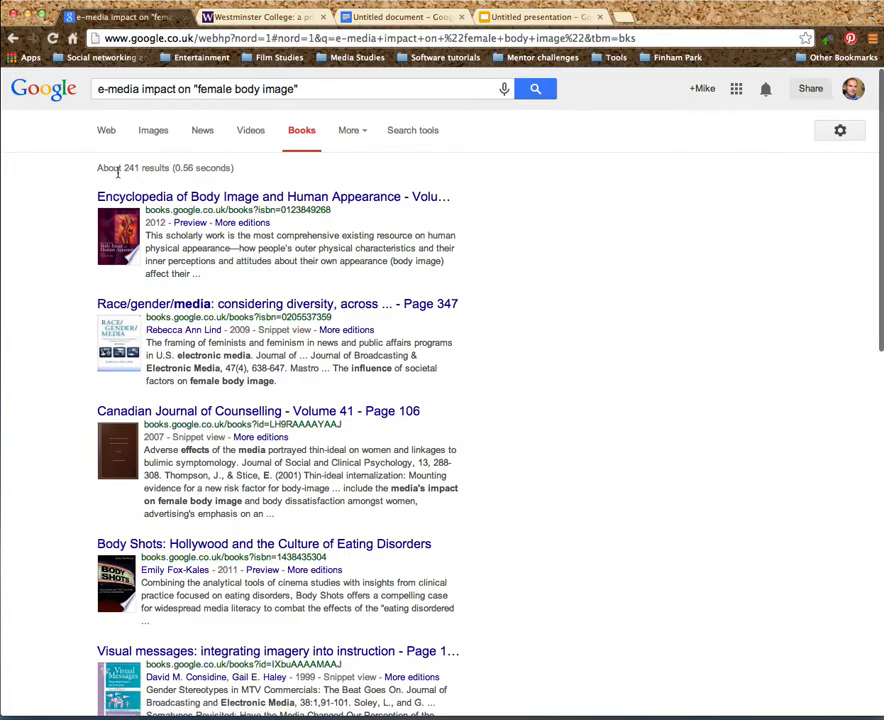
scroll(328, 300, "down", 2)
scroll(328, 306, "down", 6)
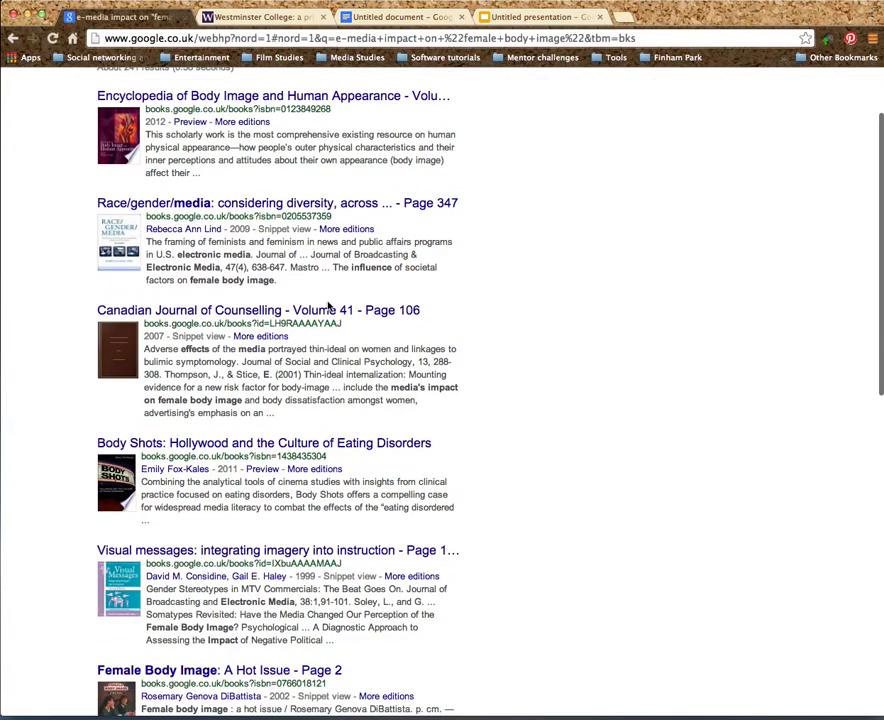
scroll(328, 306, "down", 3)
scroll(328, 306, "up", 12)
scroll(328, 306, "down", 9)
scroll(328, 306, "down", 4)
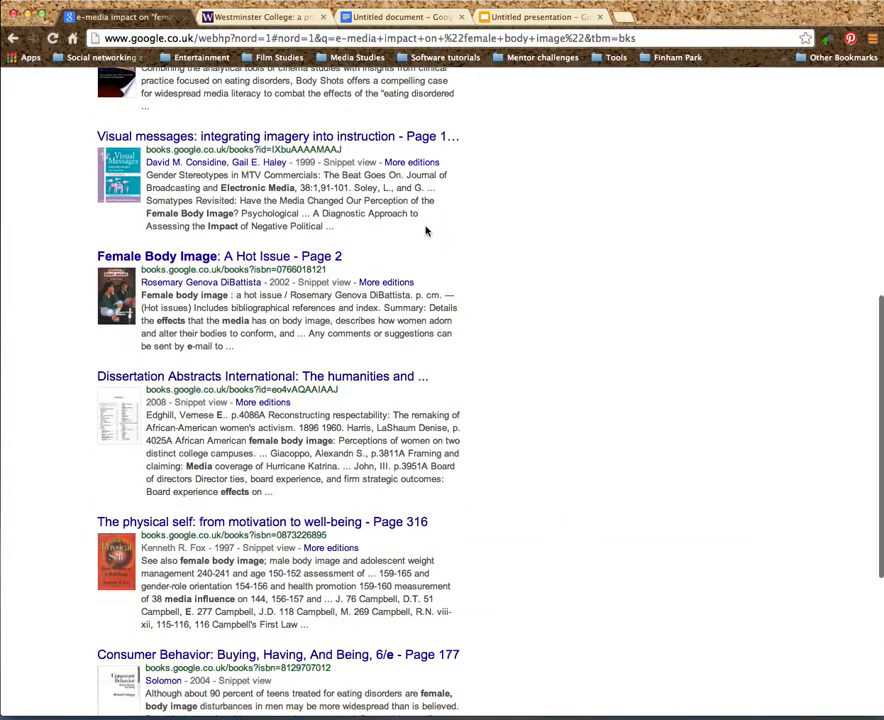
scroll(430, 232, "up", 10)
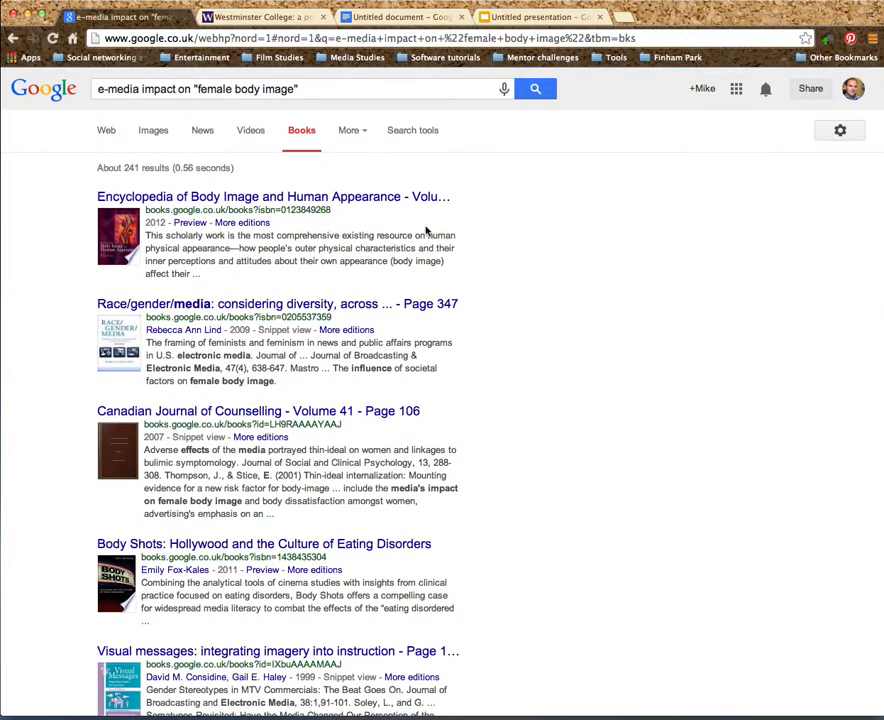
- Try restricting the book results to magazines, and go back to the unfiltered book results
left_click(414, 133)
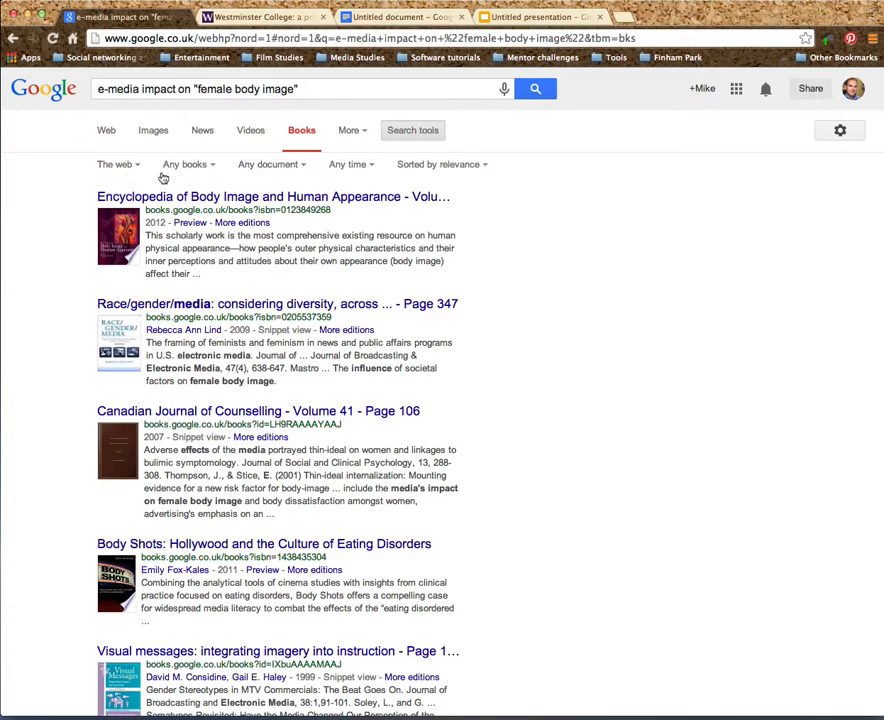
left_click(210, 167)
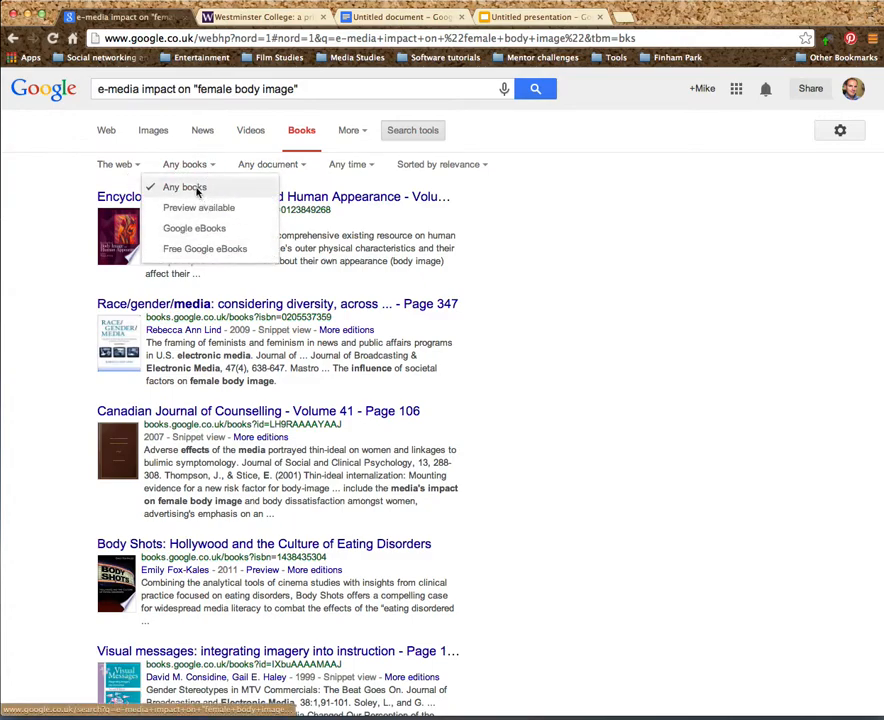
left_click(300, 165)
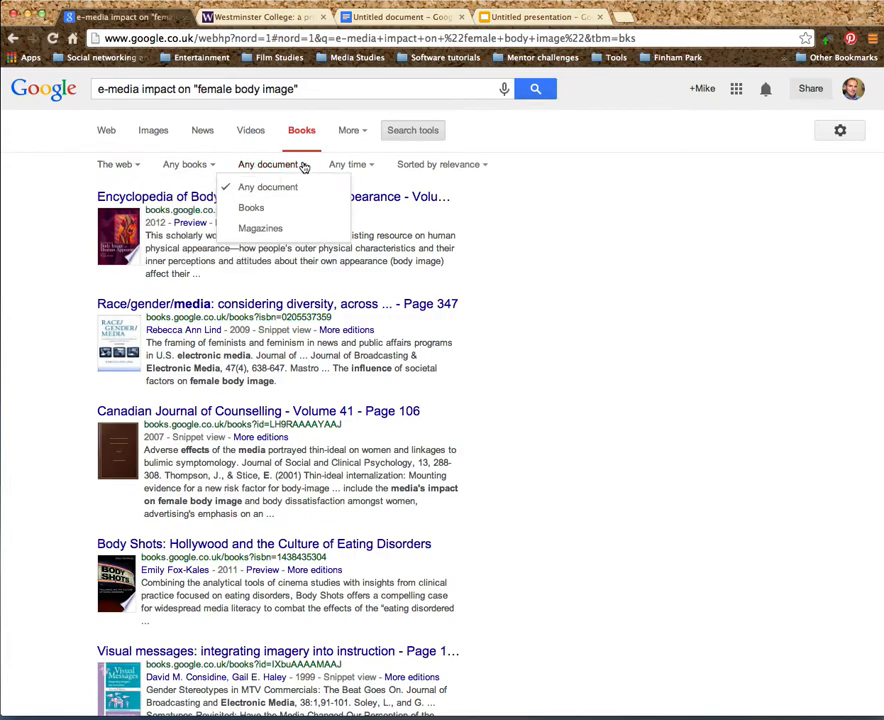
left_click(262, 232)
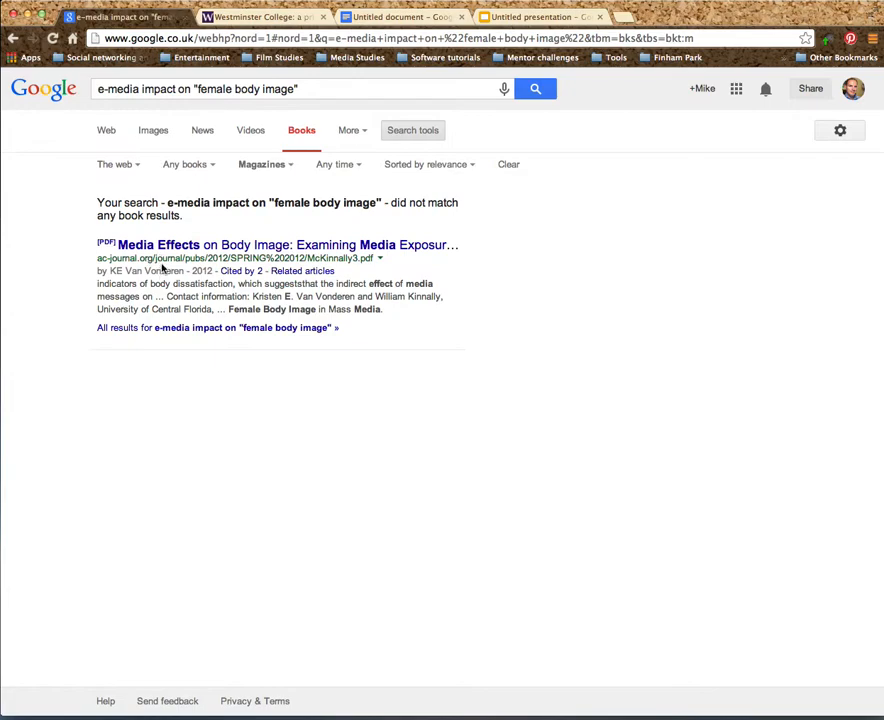
left_click(13, 38)
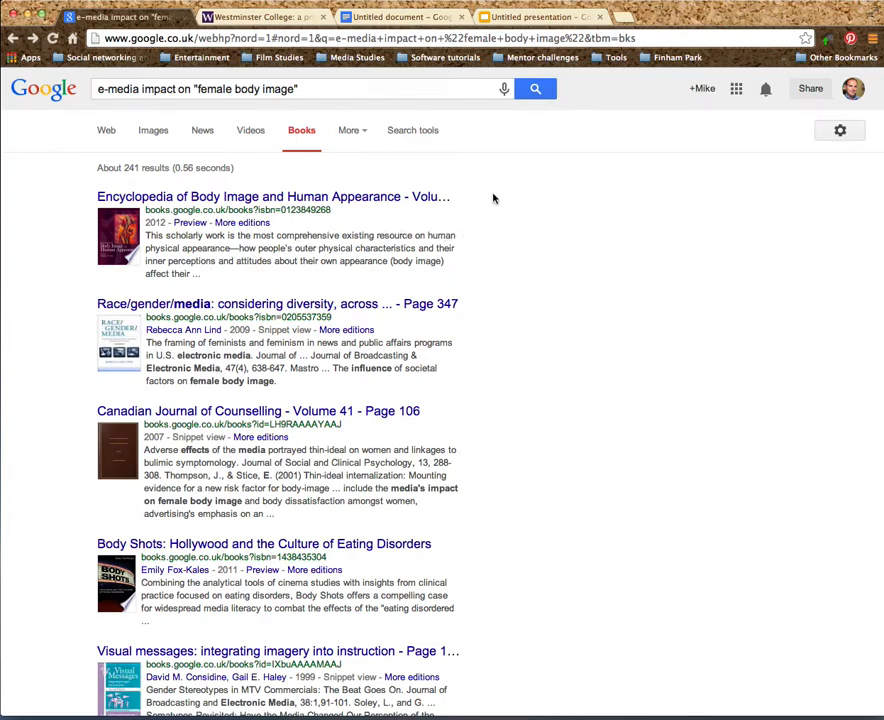
- Show the search tools for the book results and review the document type options
left_click(367, 135)
left_click(414, 131)
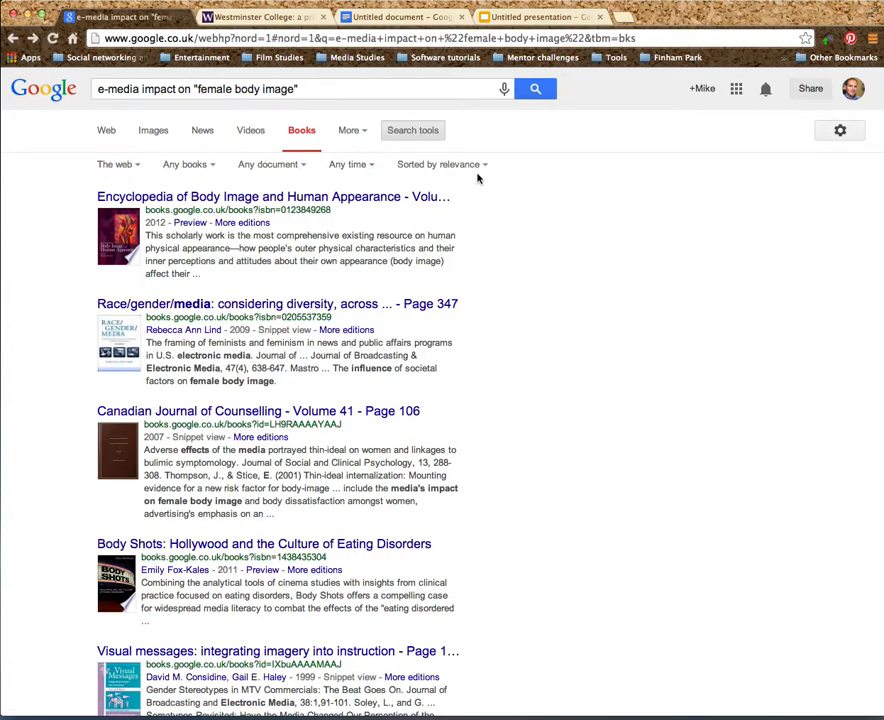
left_click(299, 168)
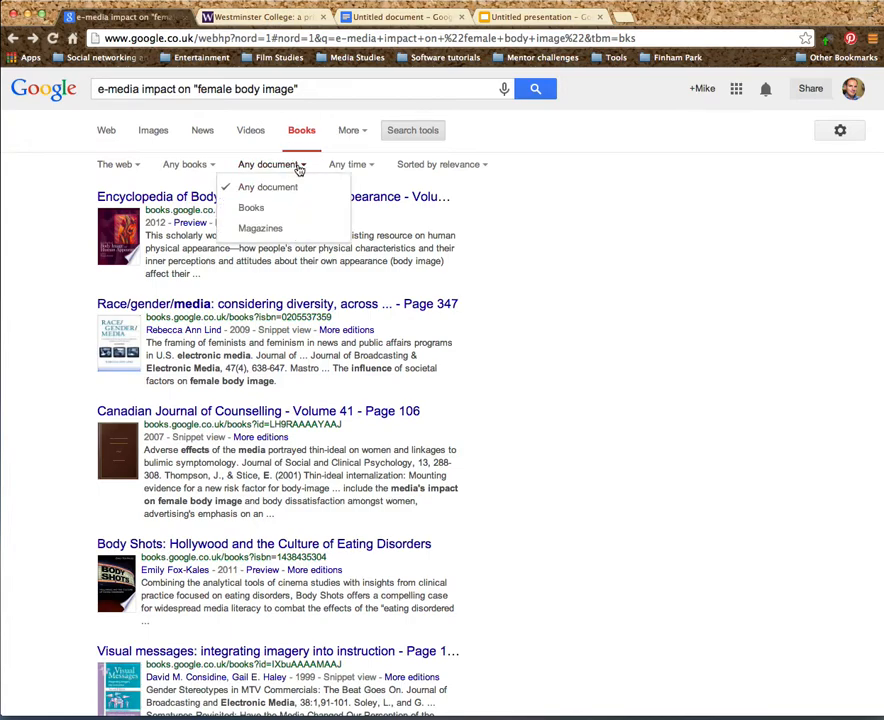
- Return to the Web results and display them by reading level
left_click(108, 132)
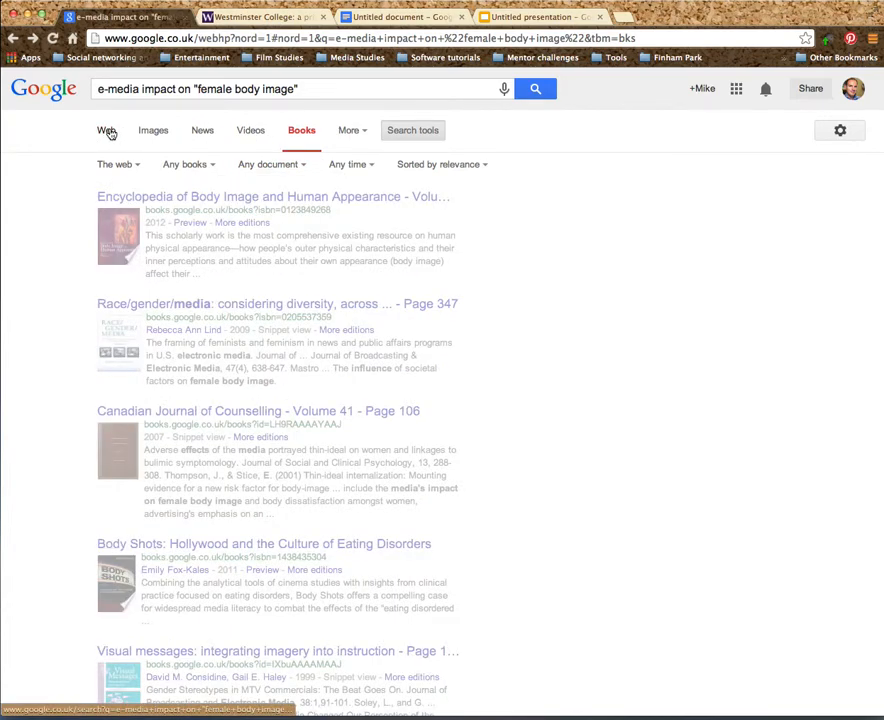
left_click(372, 132)
left_click(434, 138)
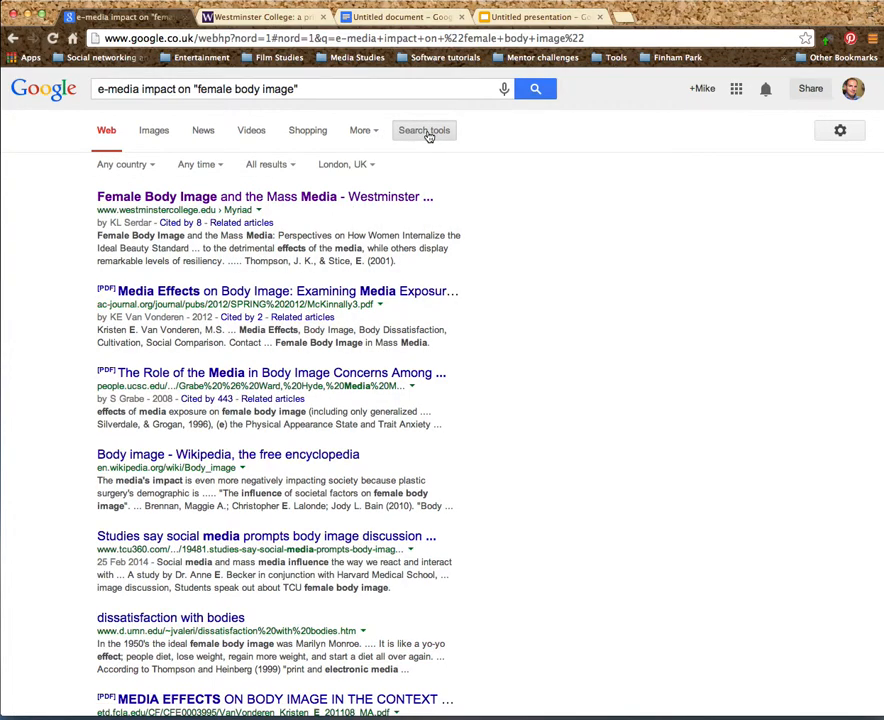
left_click(294, 166)
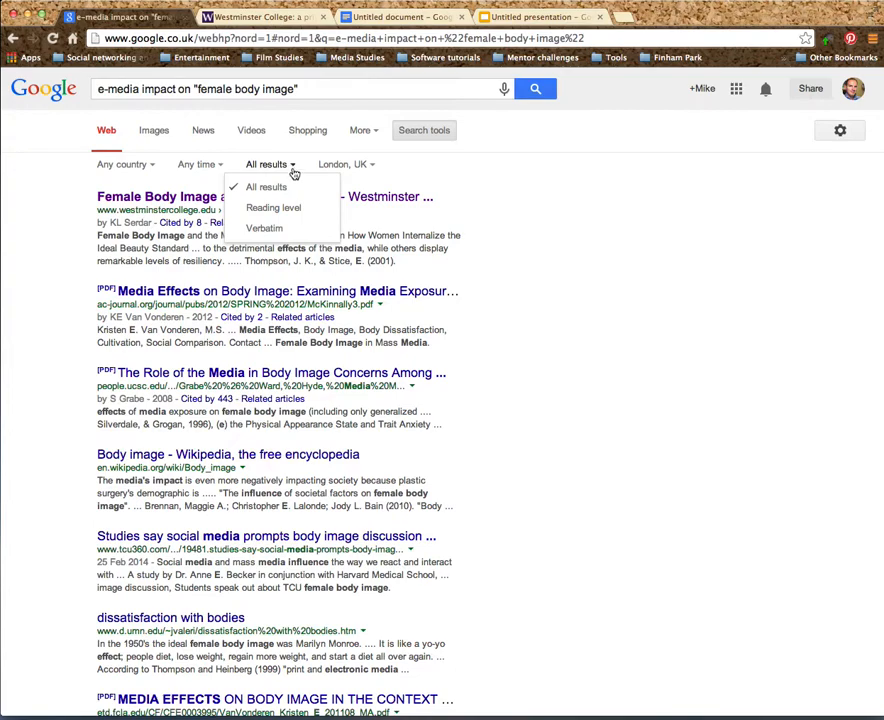
left_click(287, 209)
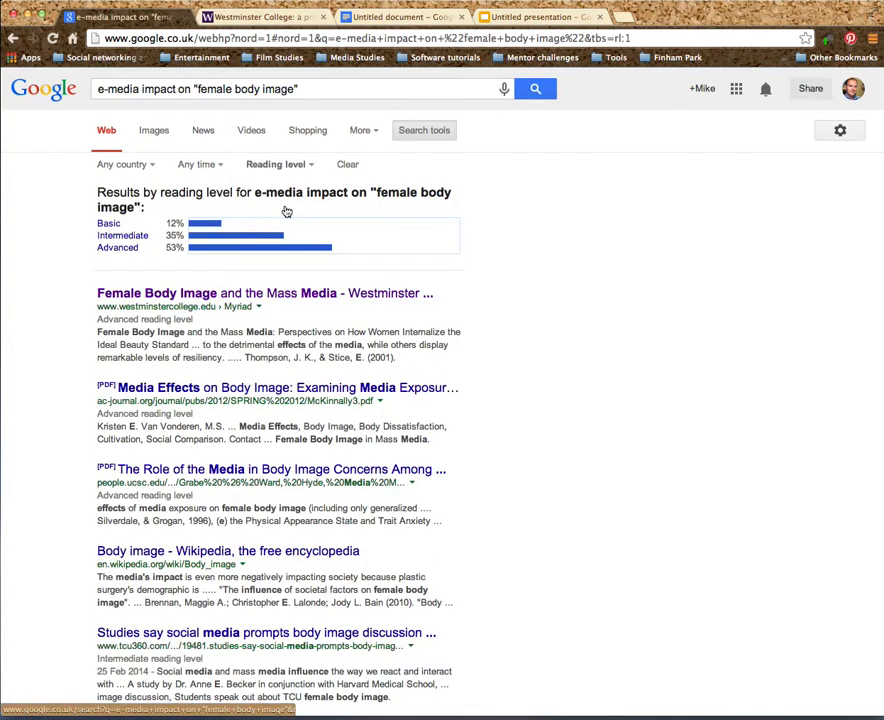
- Restrict the search results to the Advanced reading level and look through the listed sources
left_click(110, 225)
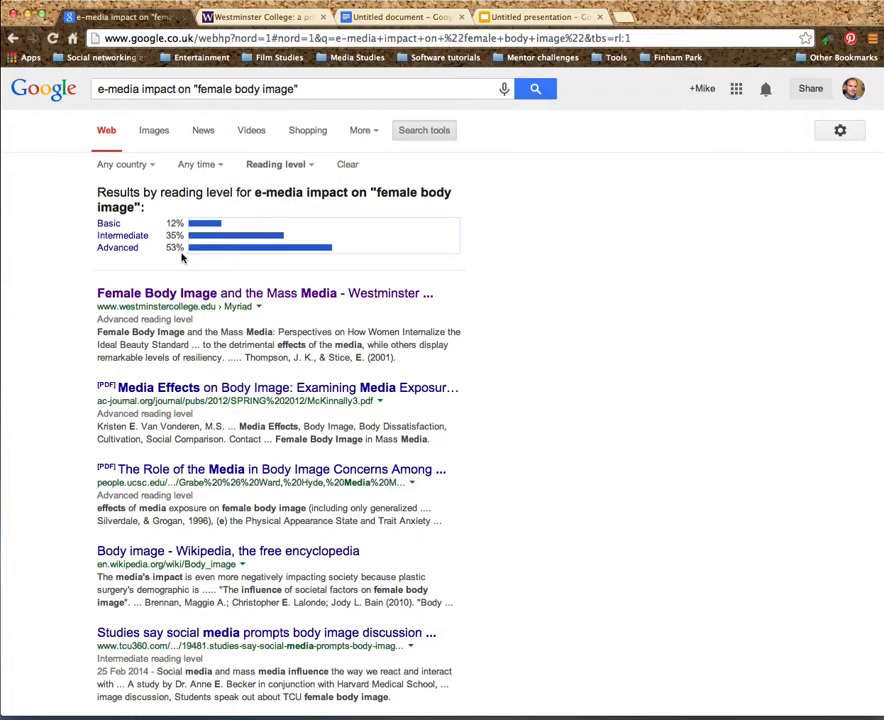
left_click(124, 250)
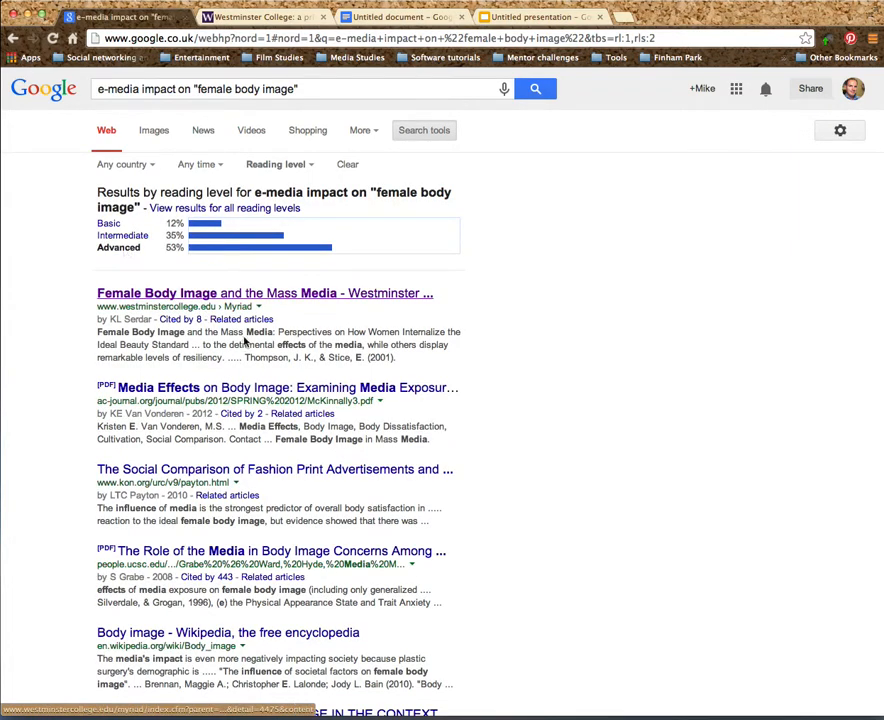
scroll(304, 398, "down", 5)
scroll(304, 398, "up", 5)
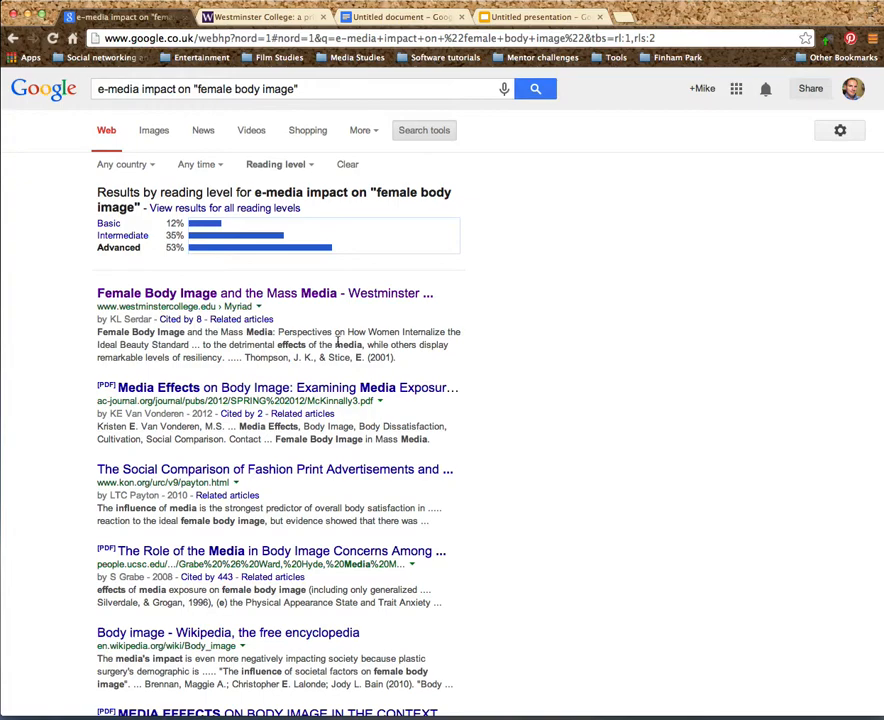
left_click(372, 134)
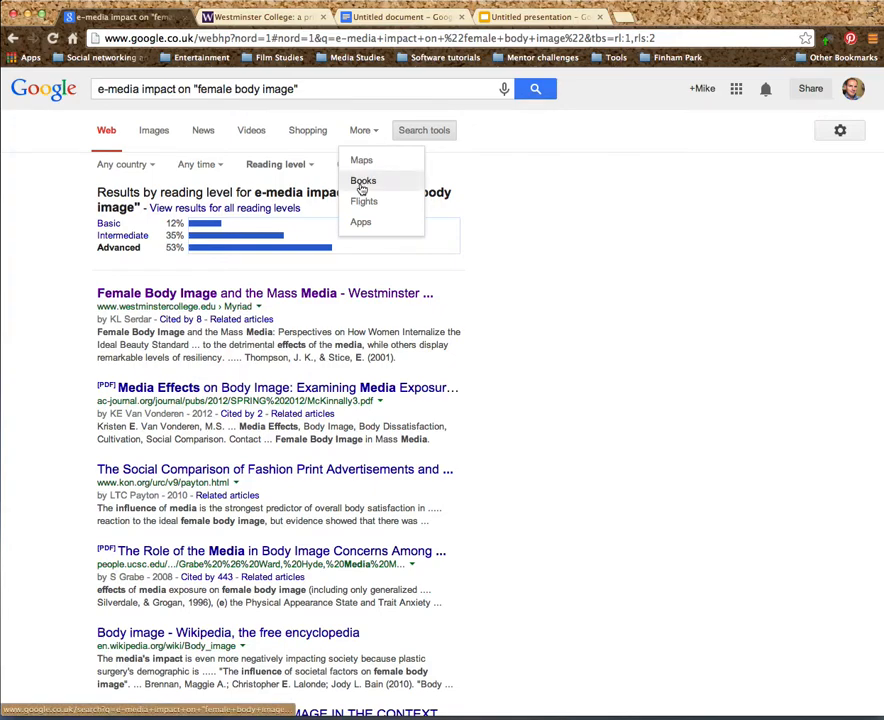
left_click(548, 174)
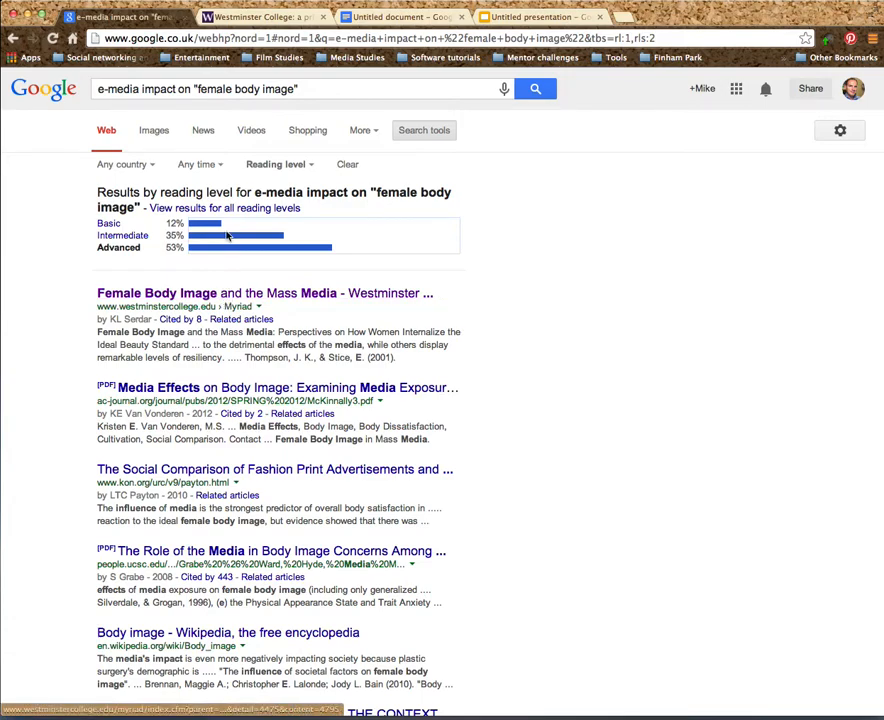
- Copy the web address of the Westminster College article on female body image and switch to the Google Docs document
left_click(266, 18)
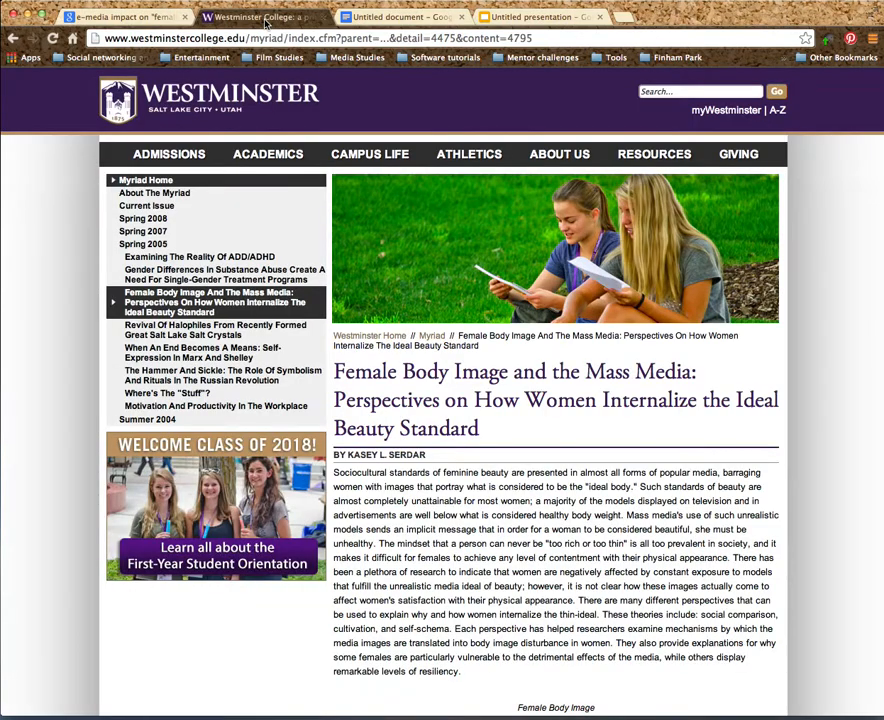
left_click(554, 38)
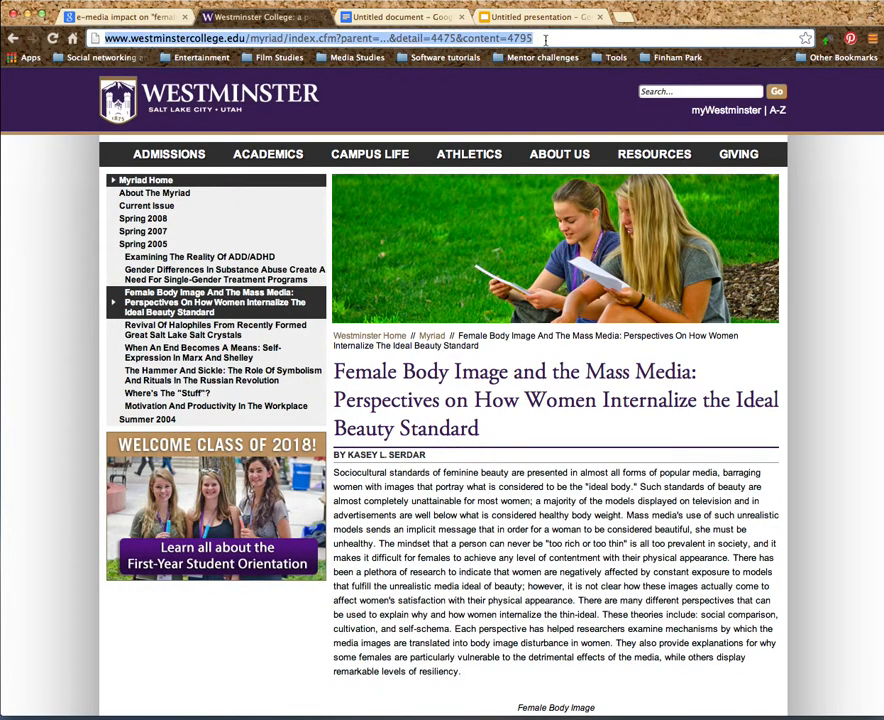
left_click(396, 18)
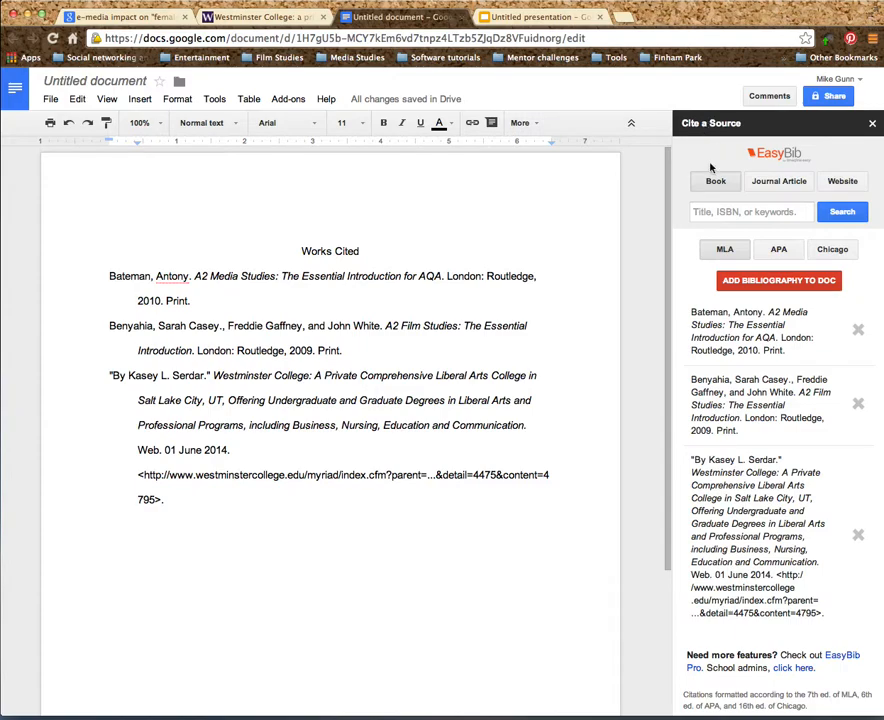
- Look up the copied article address as a website source in EasyBib and add the found citation to the bibliography list
left_click(770, 180)
left_click(838, 182)
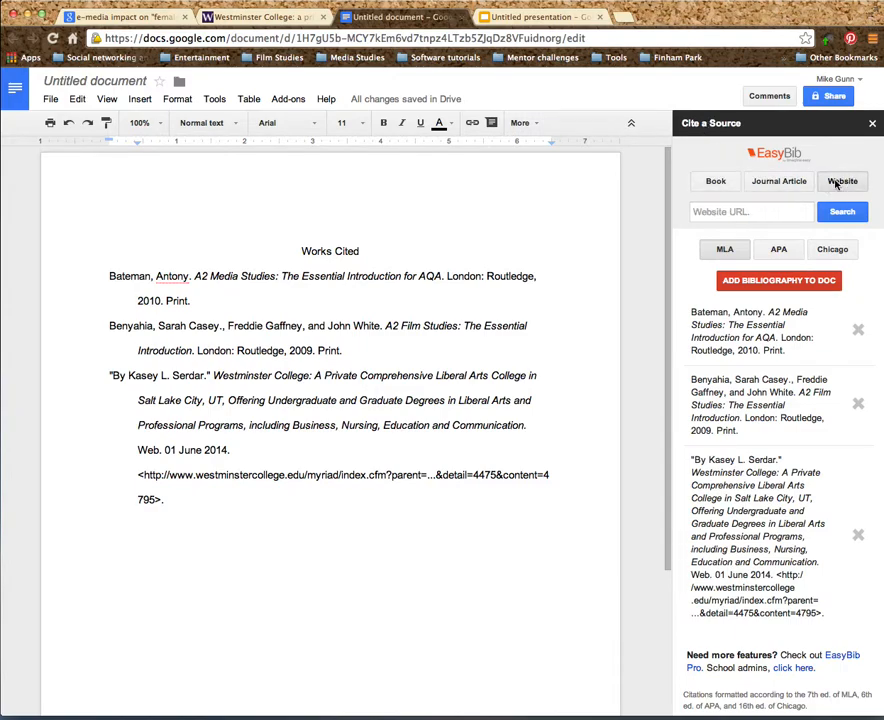
left_click(726, 213)
key("super+v")
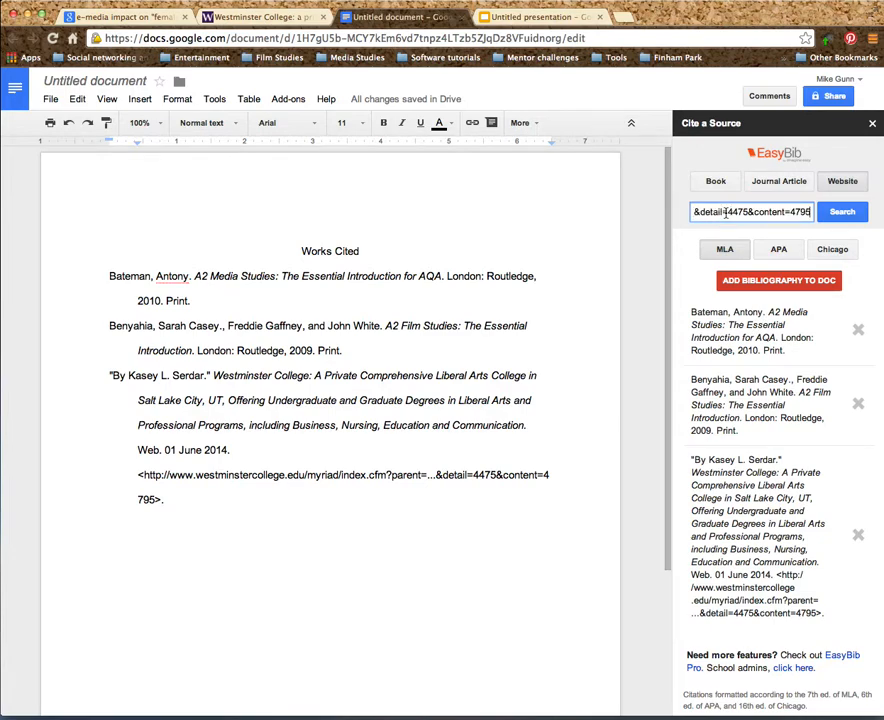
left_click(842, 214)
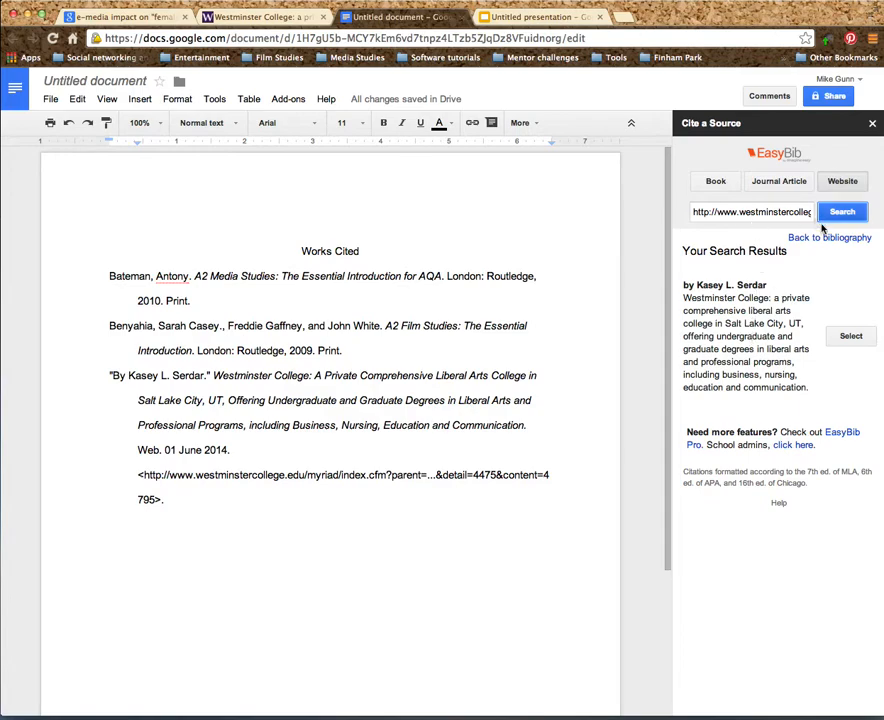
left_click(849, 339)
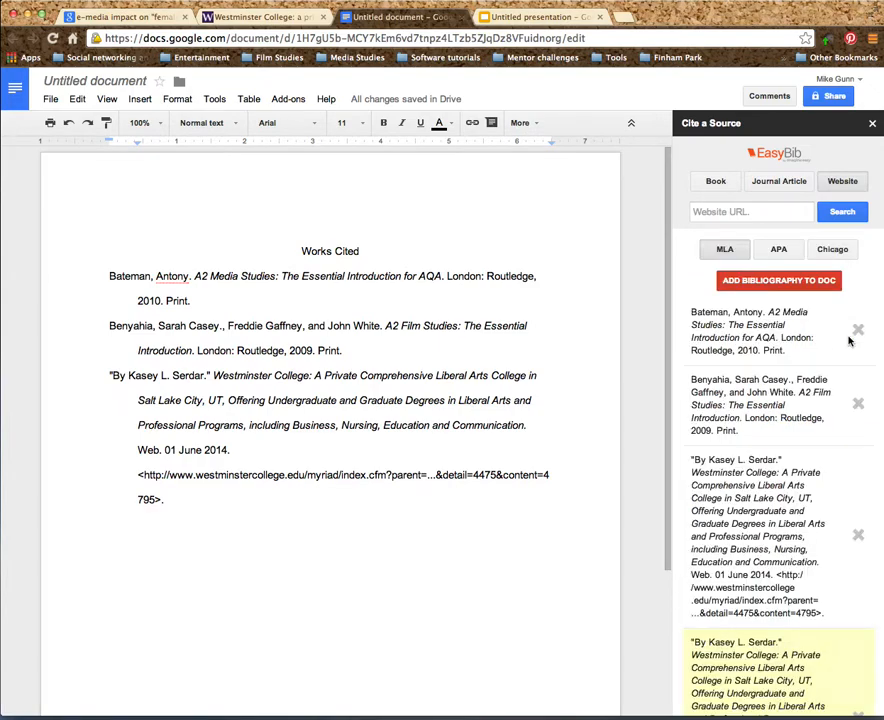
- Add the bibliography to the document in MLA style and check the last Westminster College entry under Works Cited
left_click(723, 248)
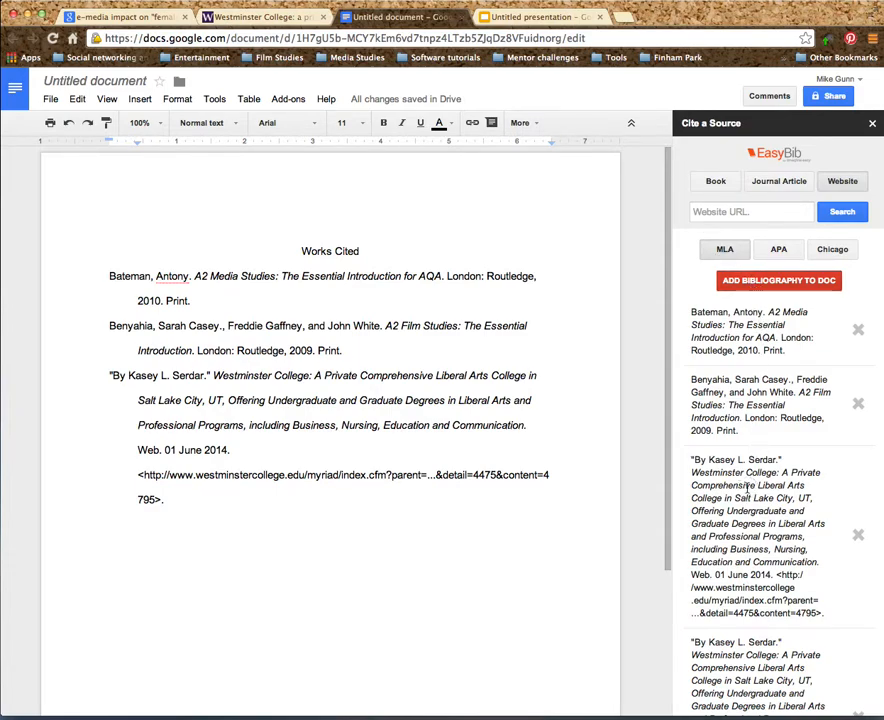
left_click(764, 286)
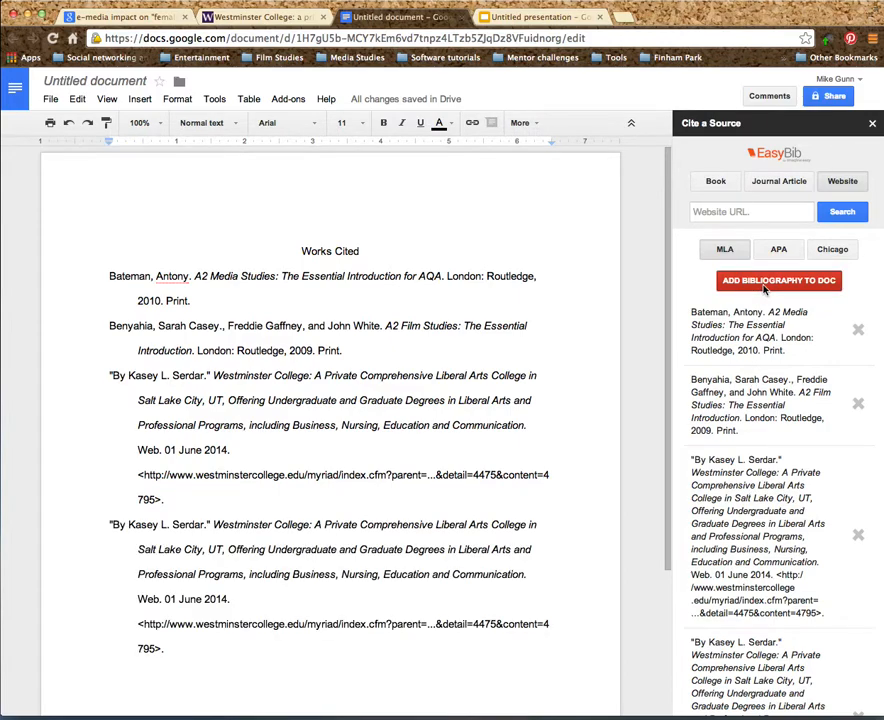
left_click(106, 523)
left_click_drag(106, 523, 227, 660)
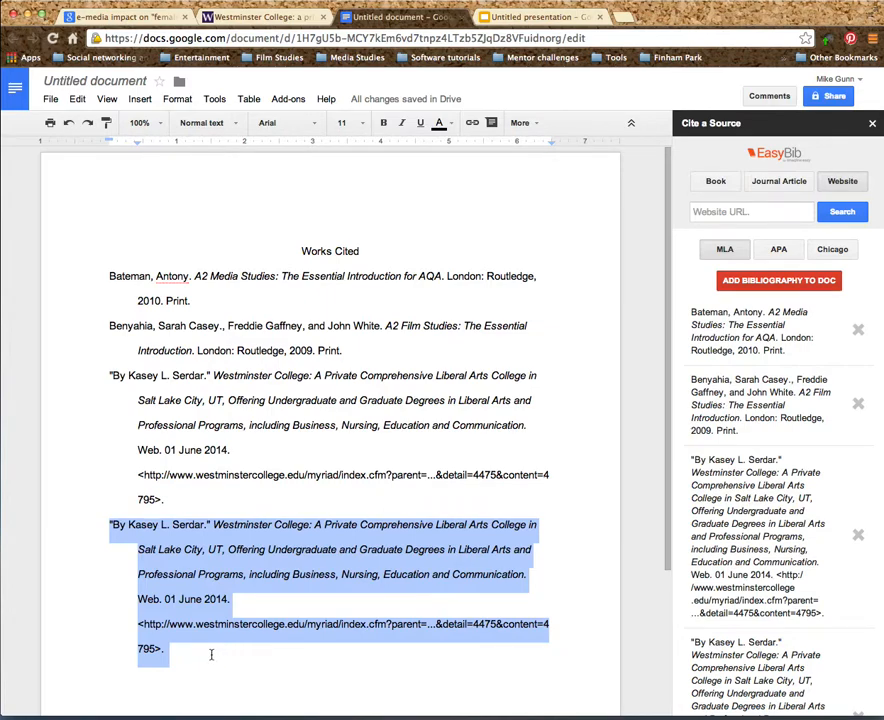
left_click(211, 654)
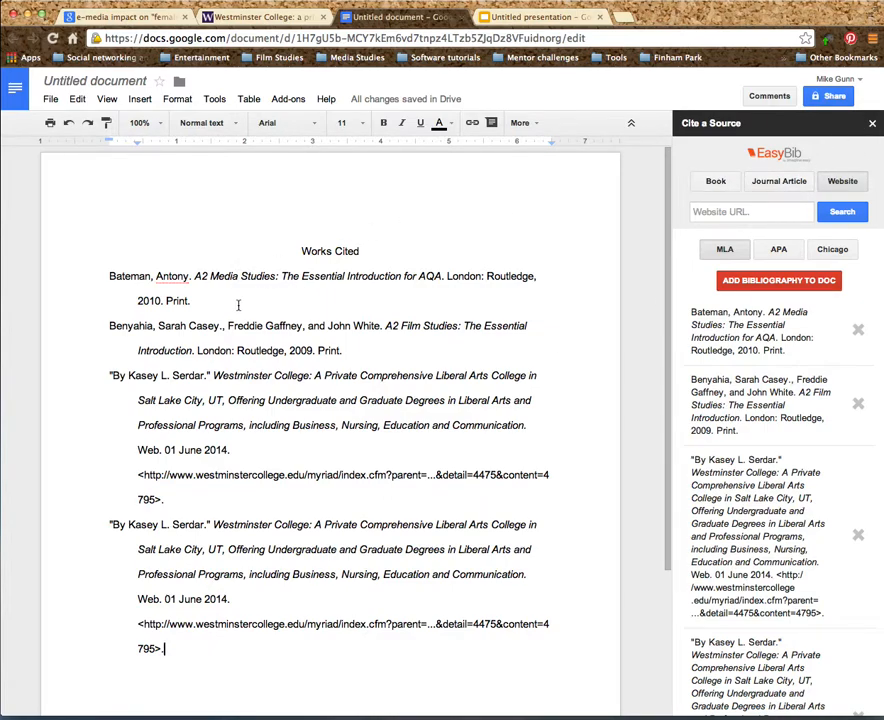
- Search EasyBib's book sources for "A2 Media Studies" and add "A2 media studies: the essential introduction for AQA" to the bibliography list
left_click(716, 213)
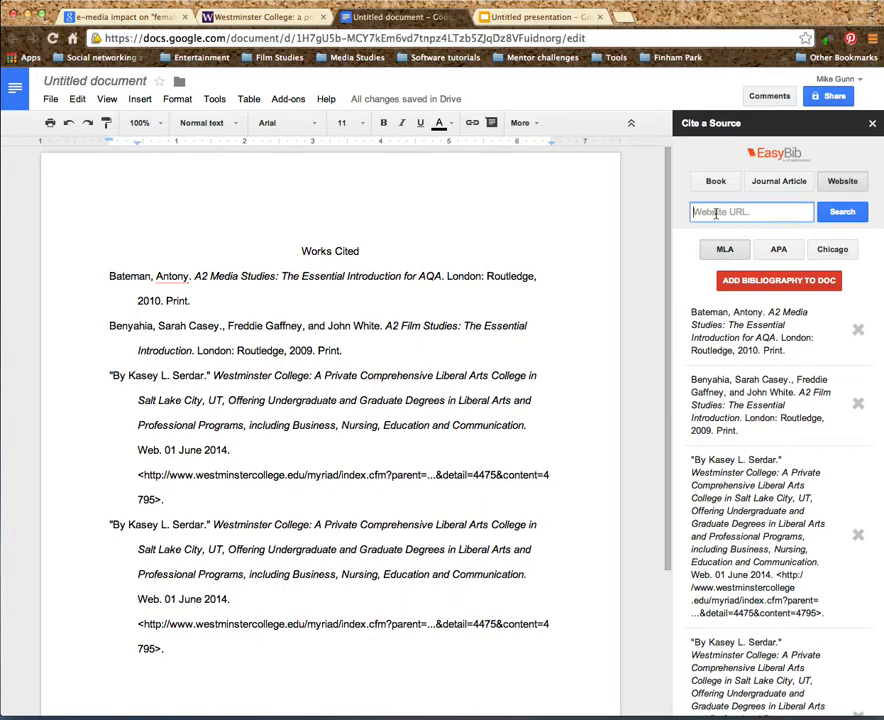
left_click(715, 179)
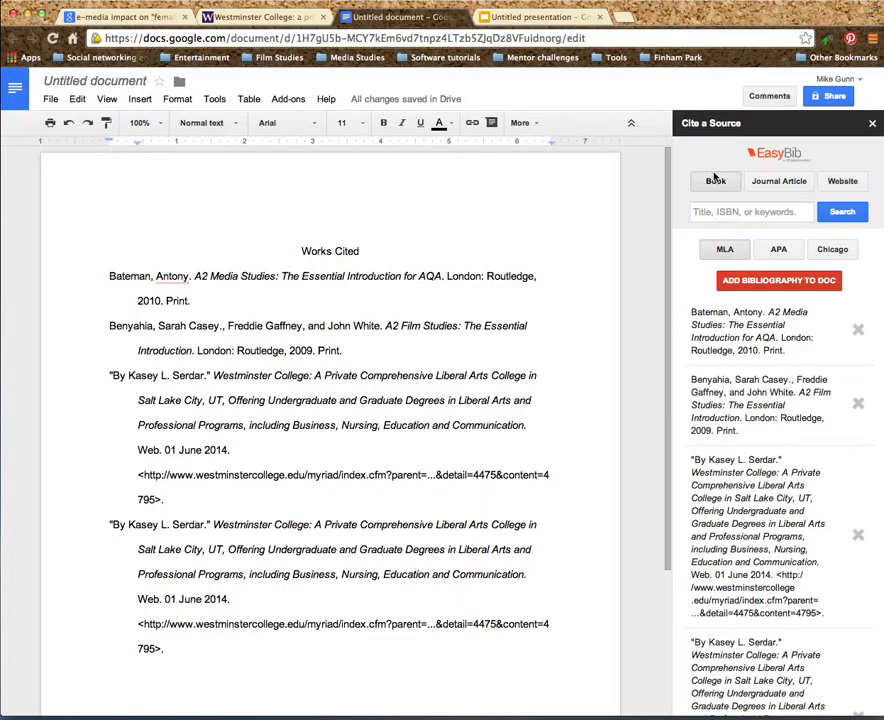
left_click(722, 212)
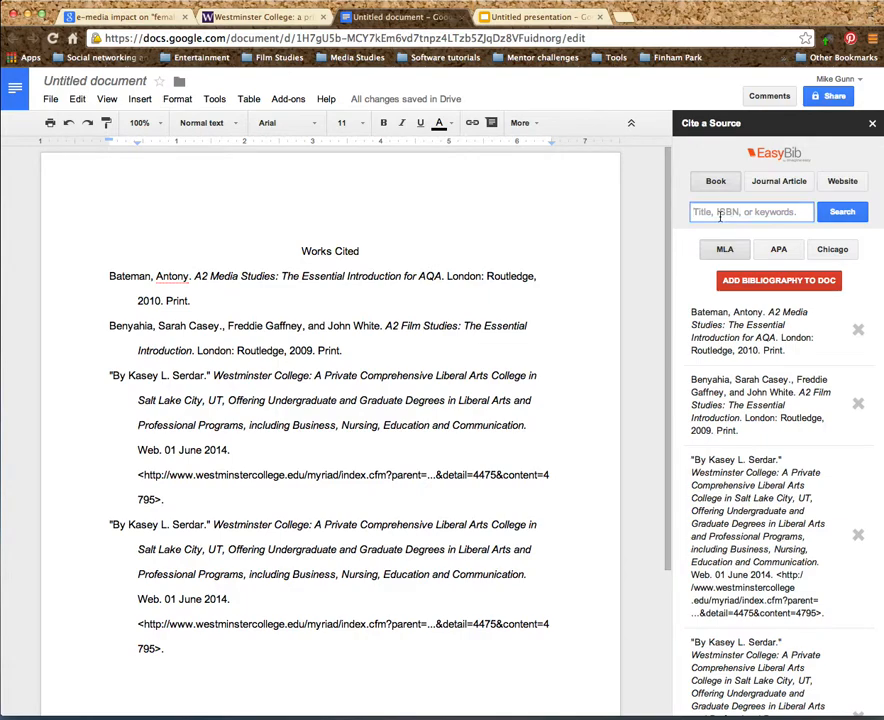
type("A2 Media Studies")
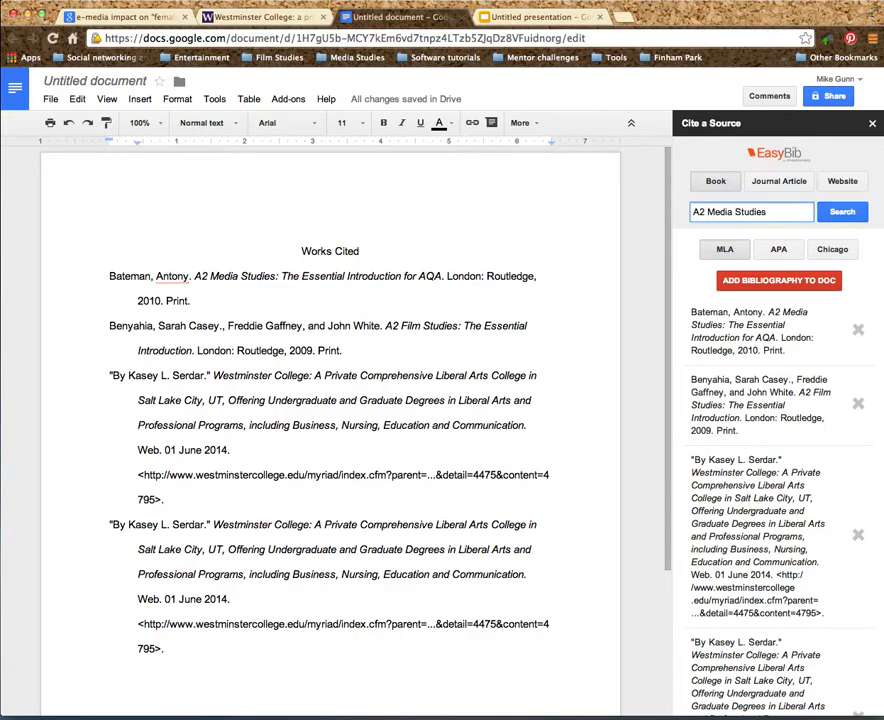
key("Return")
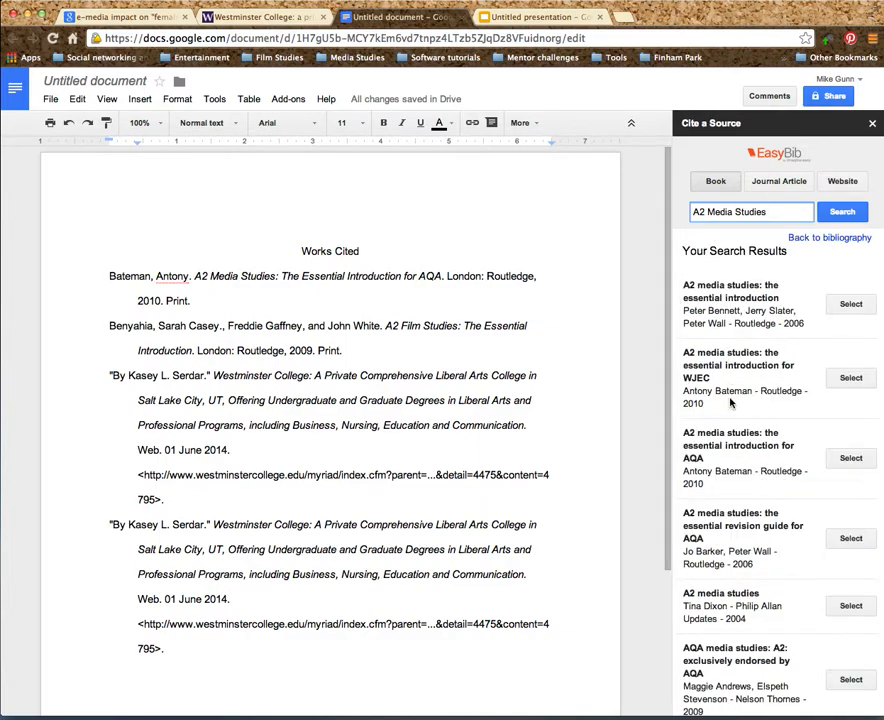
scroll(736, 403, "down", 2)
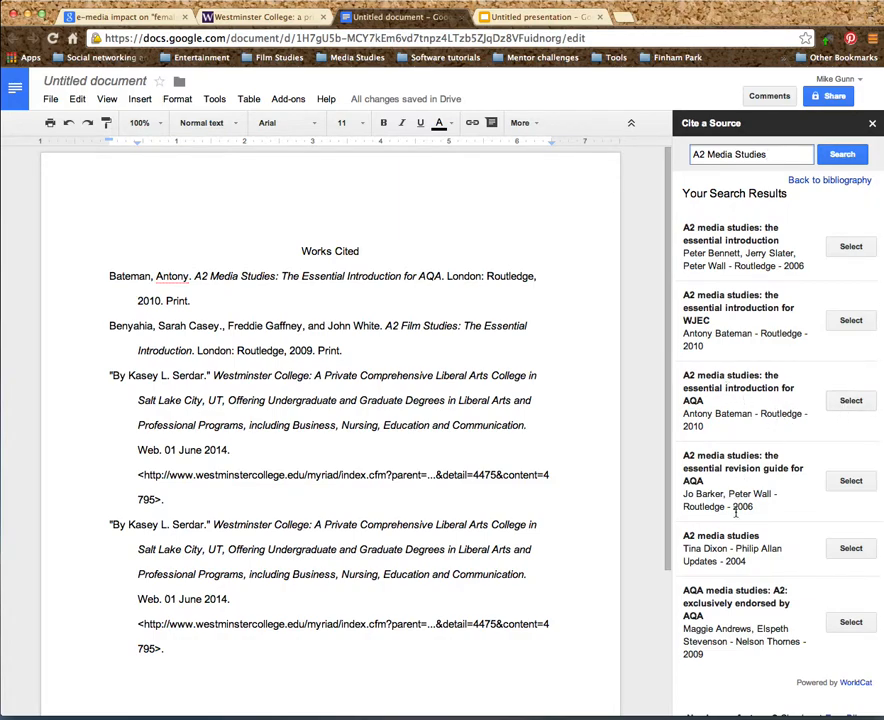
left_click(852, 407)
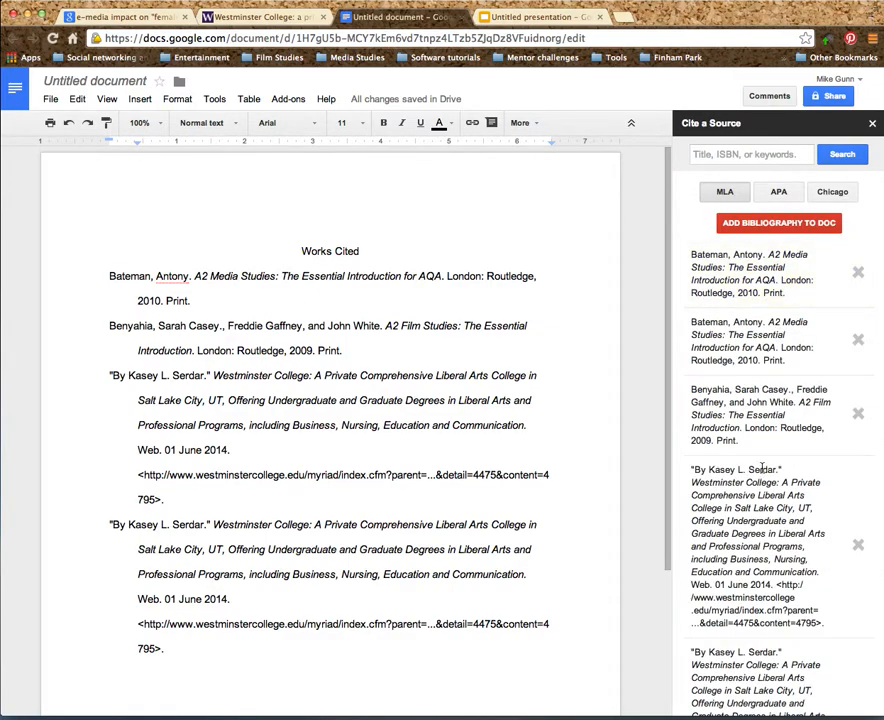
- Update the document's Works Cited with the current bibliography list and highlight the second A2 Media Studies citation
left_click(775, 224)
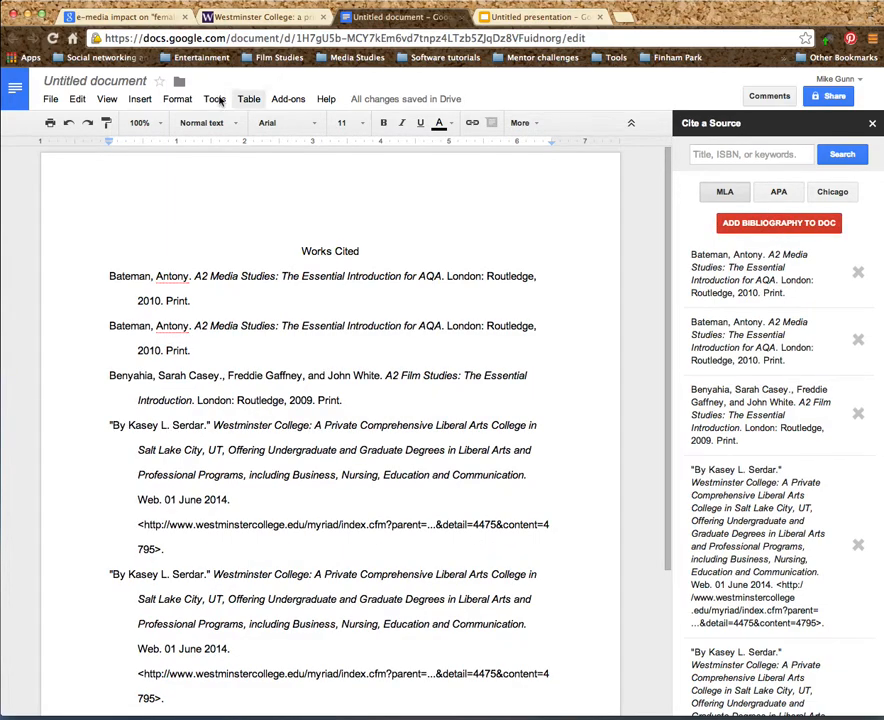
left_click_drag(101, 328, 212, 360)
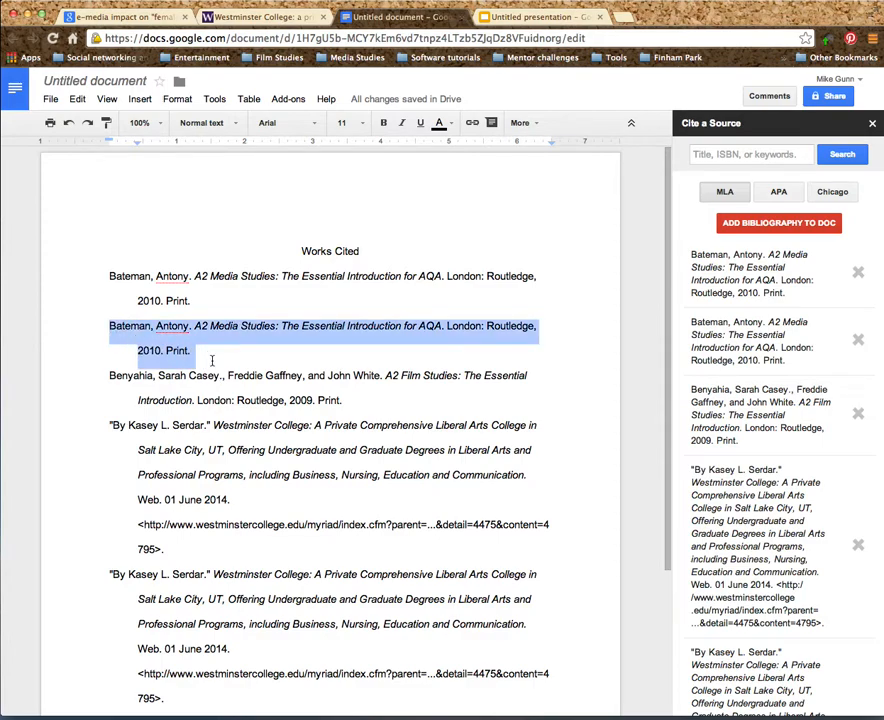
left_click(212, 360)
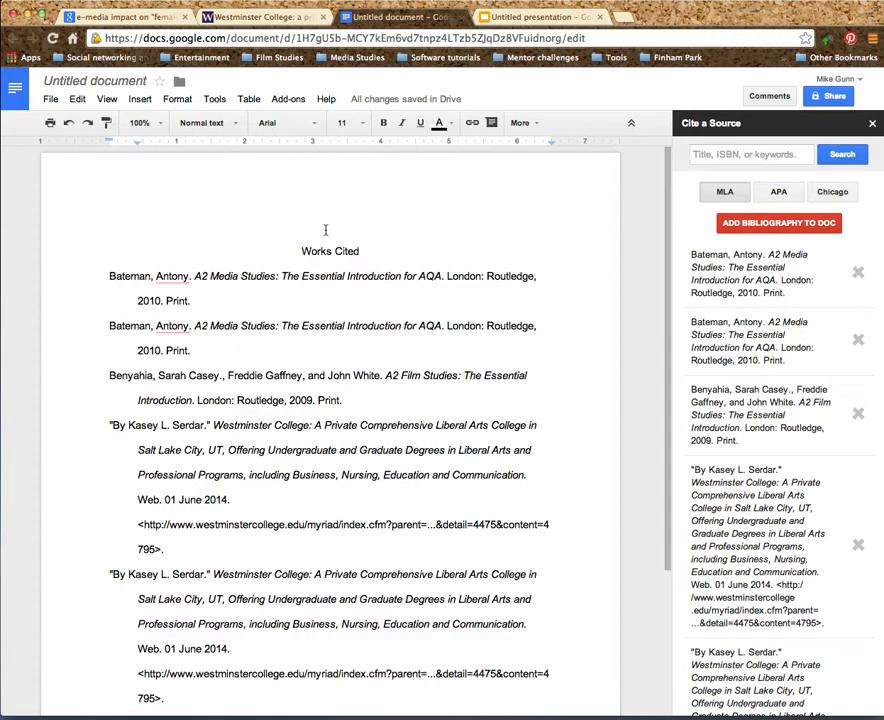
left_click(210, 353)
left_click_drag(198, 350, 127, 330)
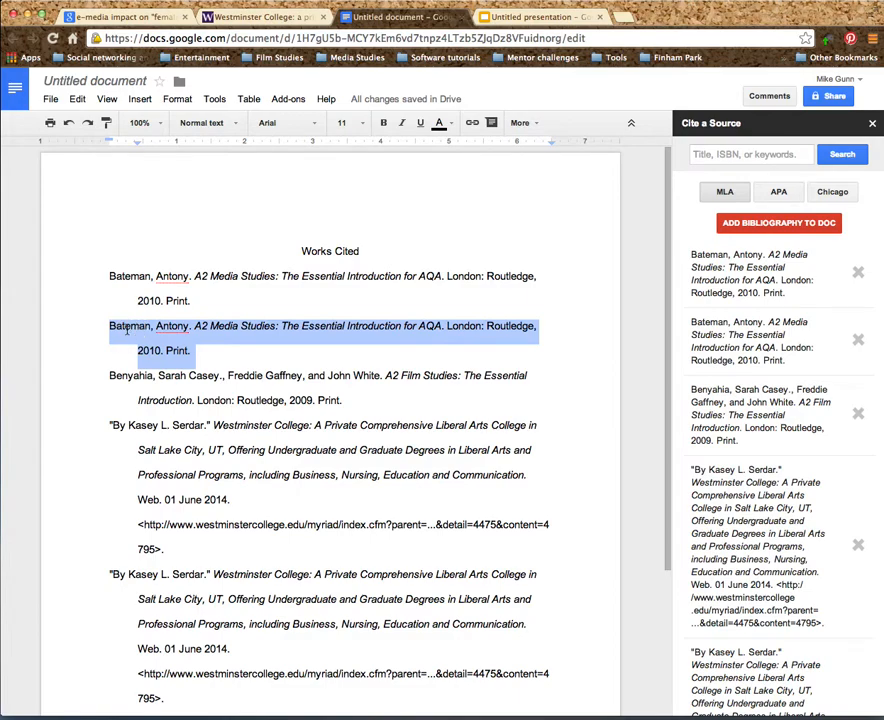
- Copy the first Westminster College citation from the Works Cited list
left_click(112, 425)
left_click_drag(108, 421, 203, 547)
key("super+c")
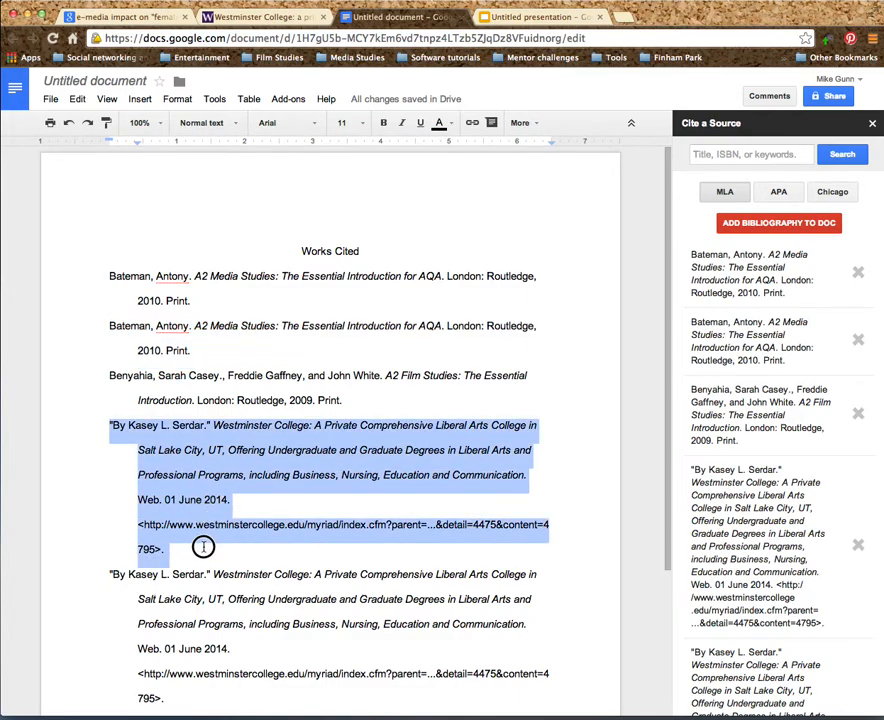
- Switch to the Google Slides presentation and review the title slide and the citation heading on slide 2
left_click(505, 20)
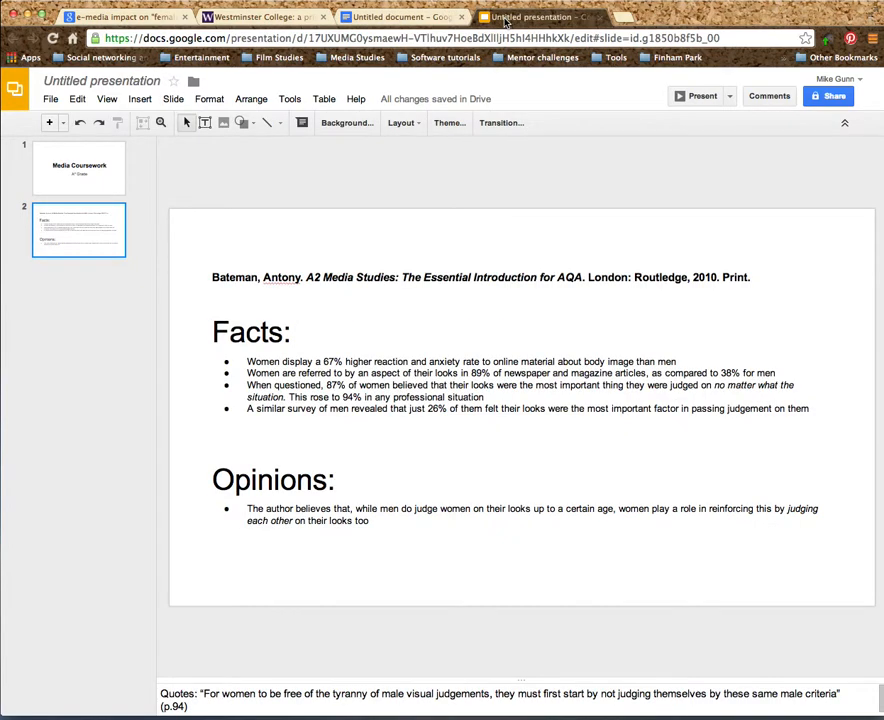
left_click(101, 166)
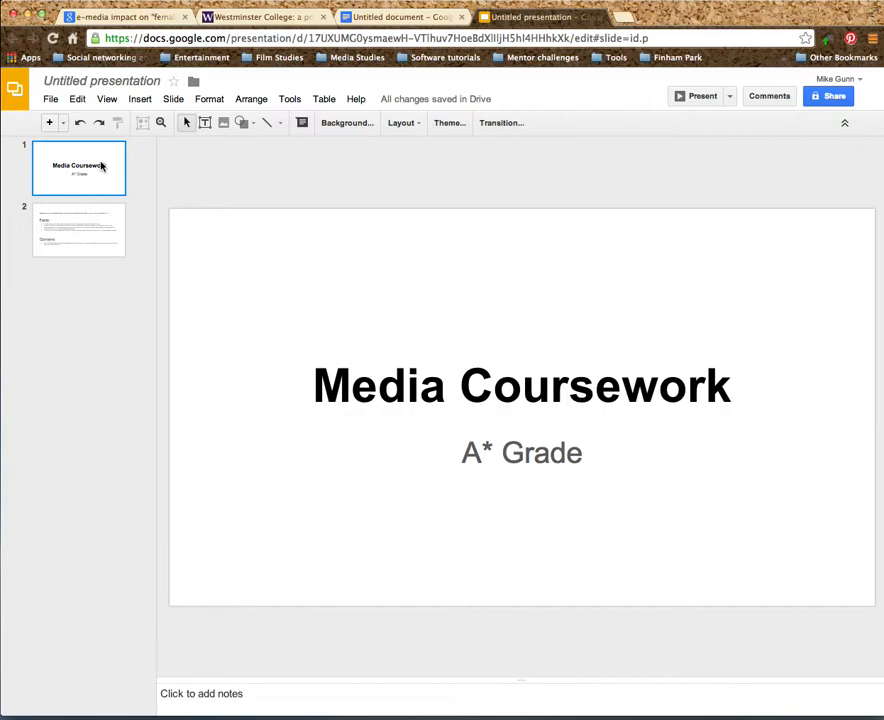
left_click(104, 231)
triple_click(334, 278)
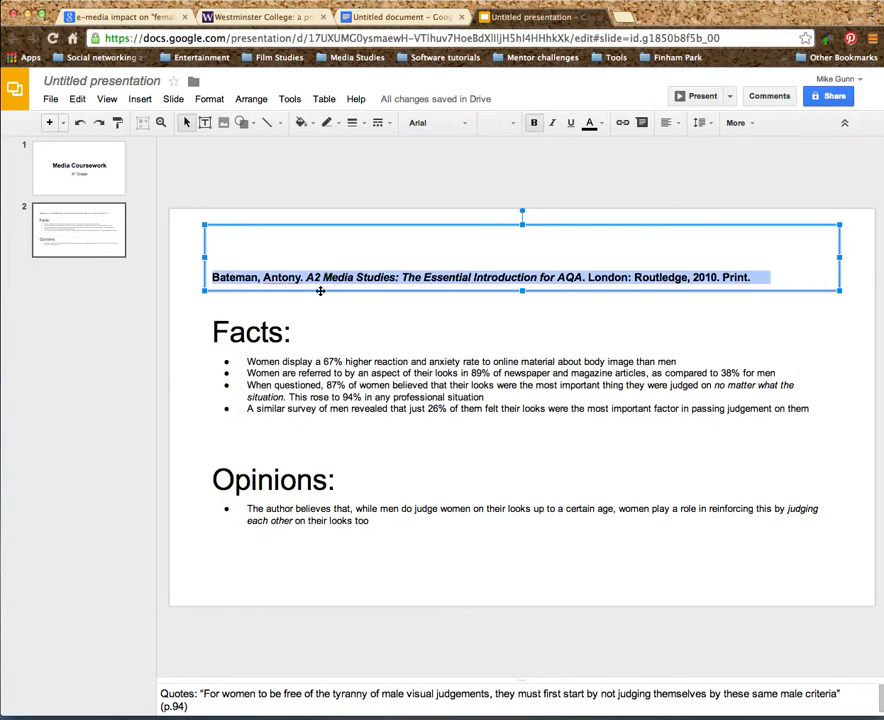
- Examine the Facts list, the Opinions list and the quote in the speaker notes on slide 2
left_click(210, 334)
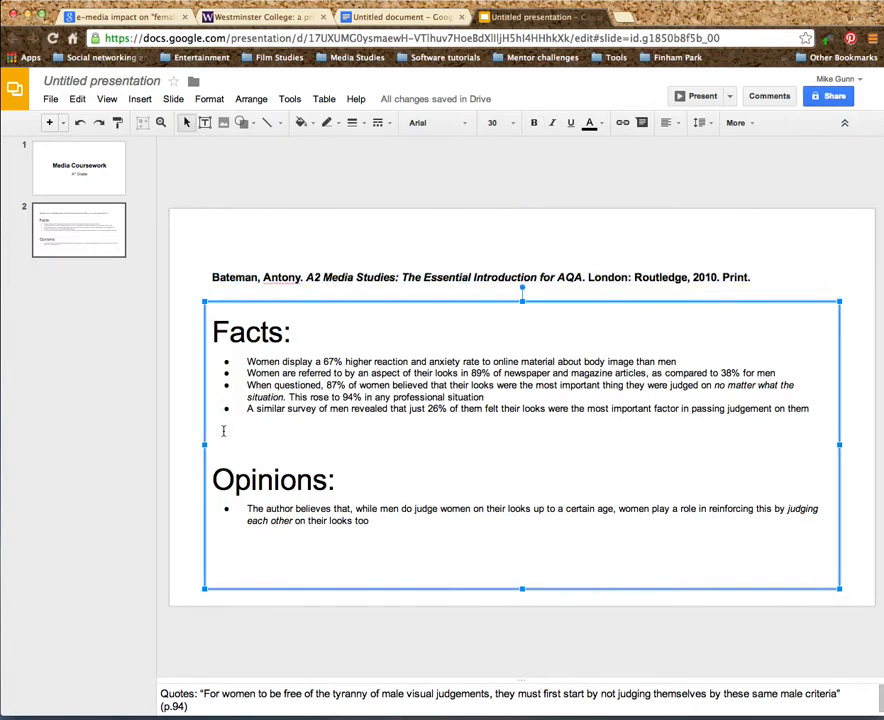
left_click_drag(215, 332, 323, 341)
left_click_drag(245, 361, 500, 427)
left_click(504, 427)
left_click_drag(335, 480, 219, 480)
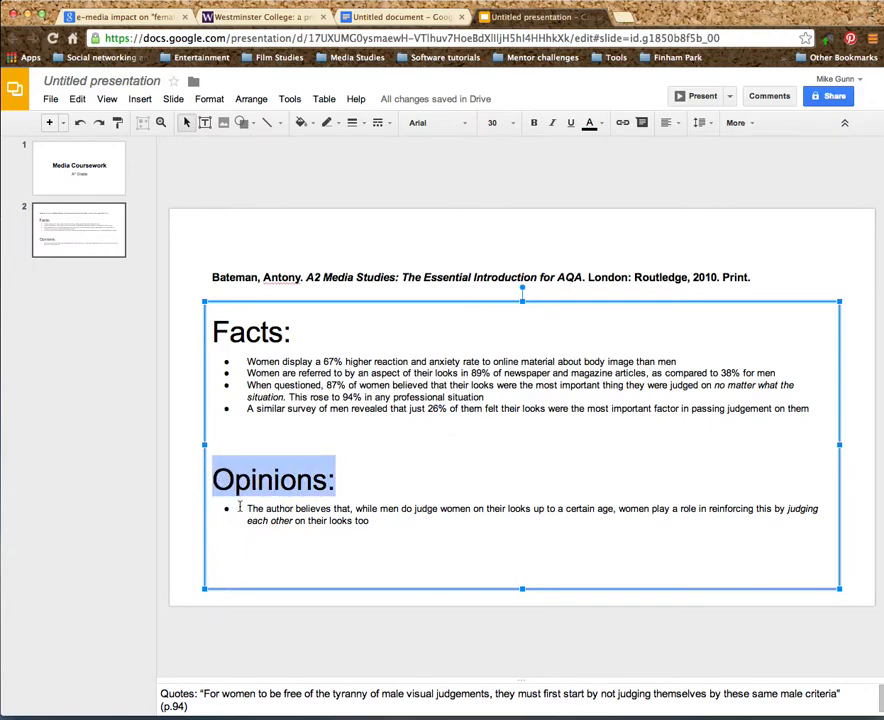
left_click(239, 507)
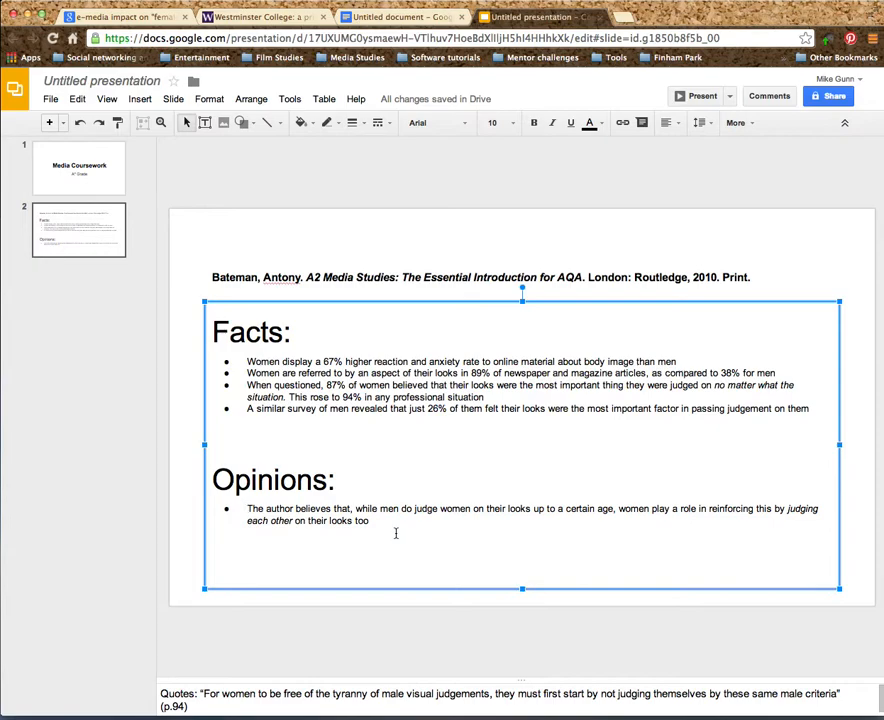
left_click(345, 694)
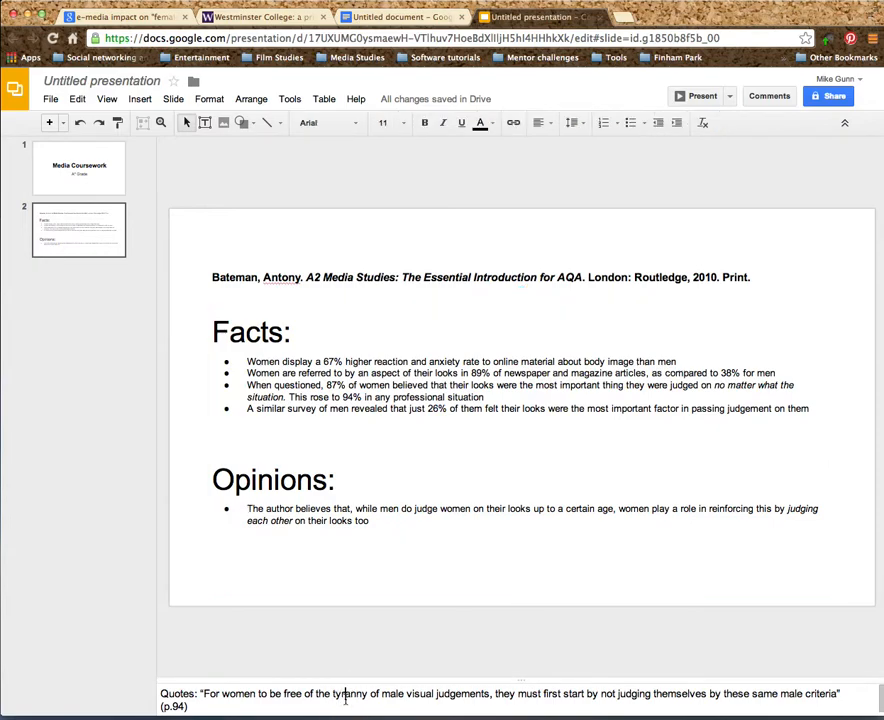
- Review the quotation and its page reference in the speaker notes of slide 2
left_click(216, 703)
left_click(161, 694)
left_click_drag(205, 694, 837, 694)
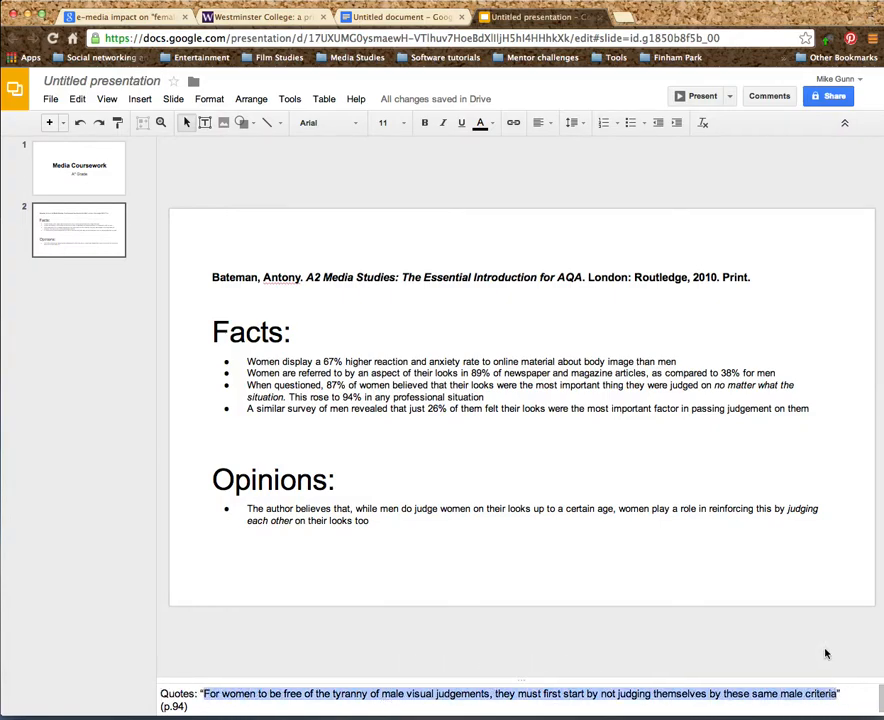
left_click(191, 707)
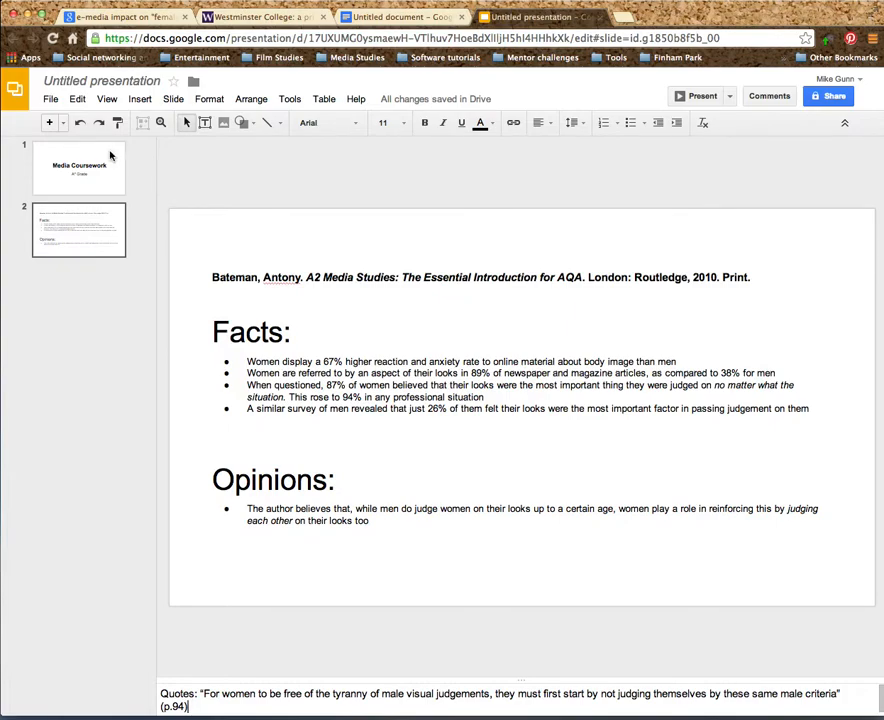
- Add a third slide with the copied Westminster College citation as its title, without the trailing blank line
left_click(49, 122)
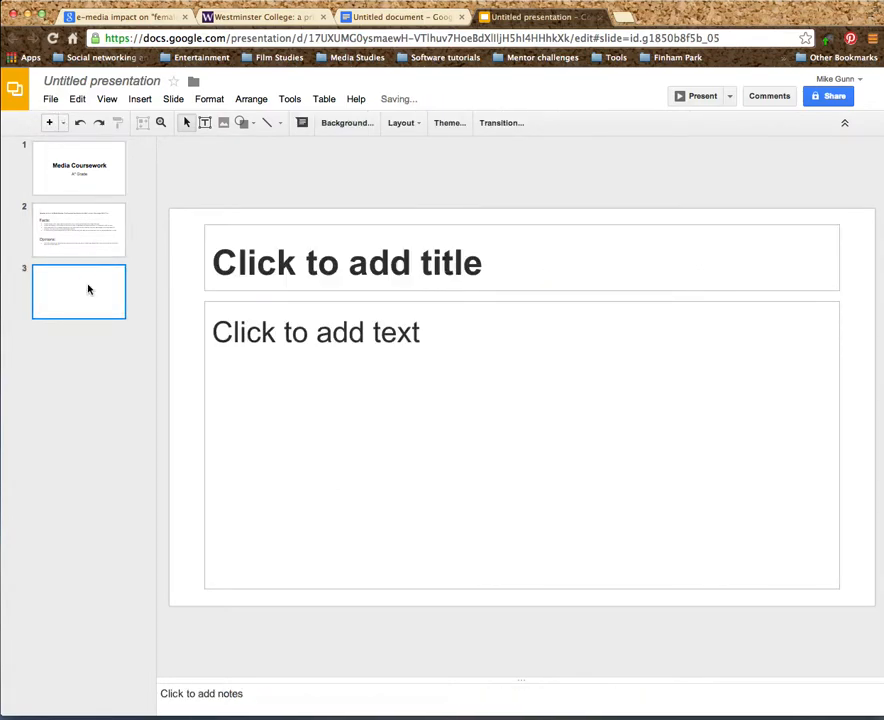
left_click(309, 265)
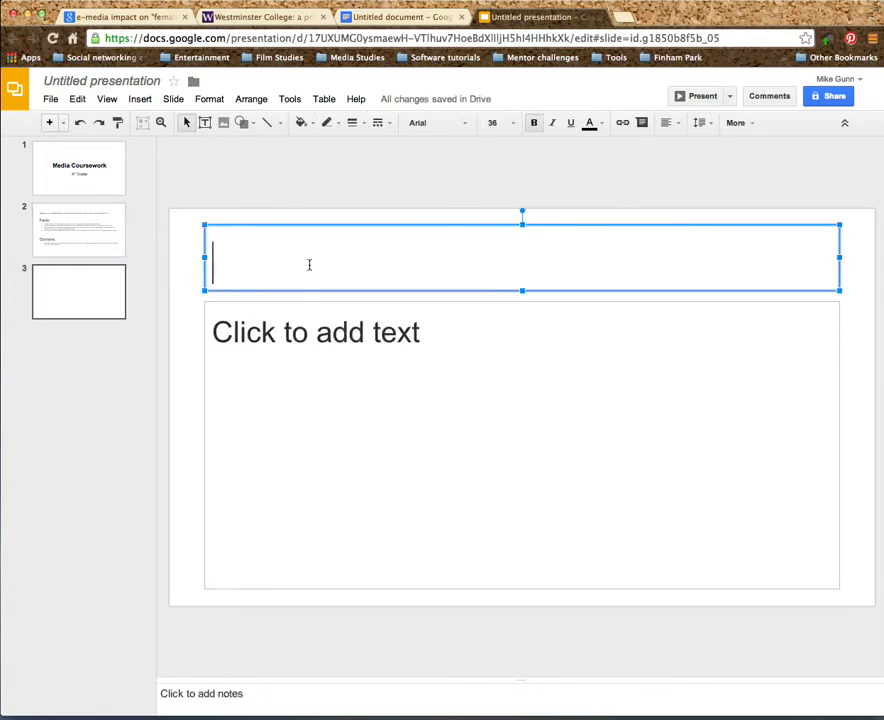
key("super+v")
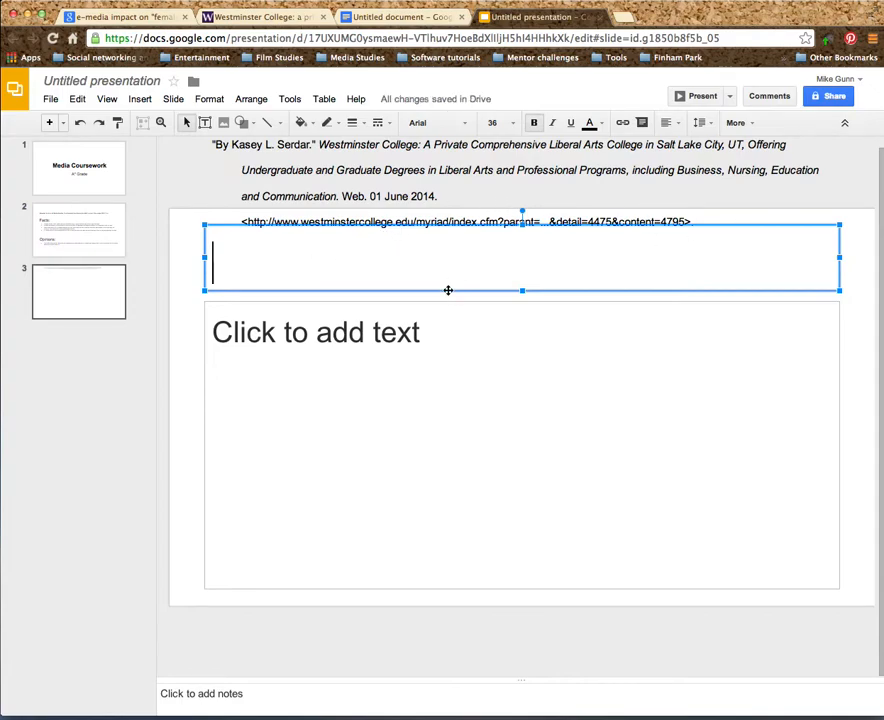
key("BackSpace")
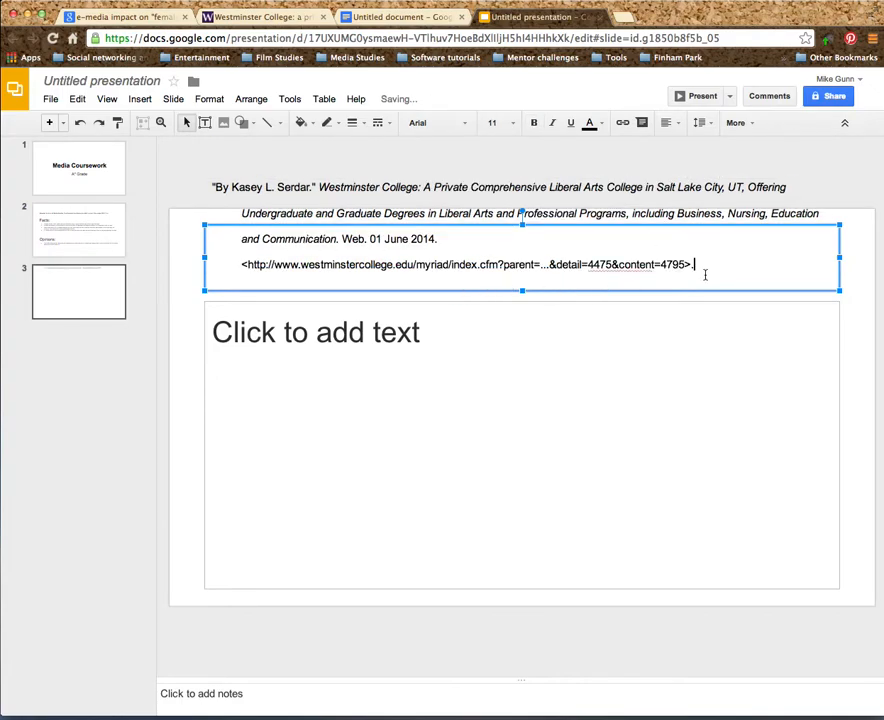
- Set the font size of the whole citation on slide 3 to 8
left_click_drag(703, 262, 183, 178)
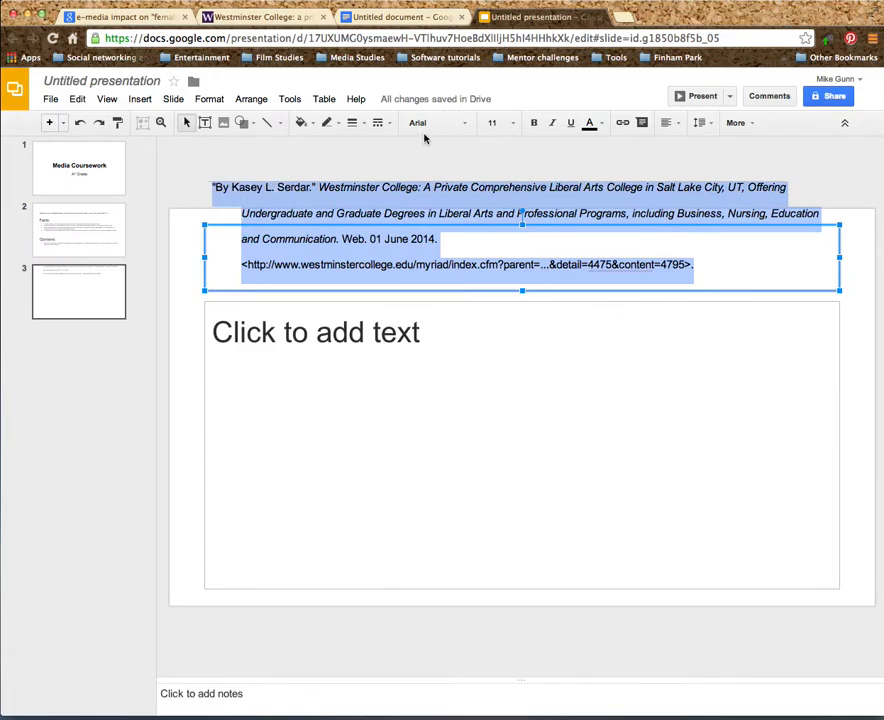
left_click(514, 124)
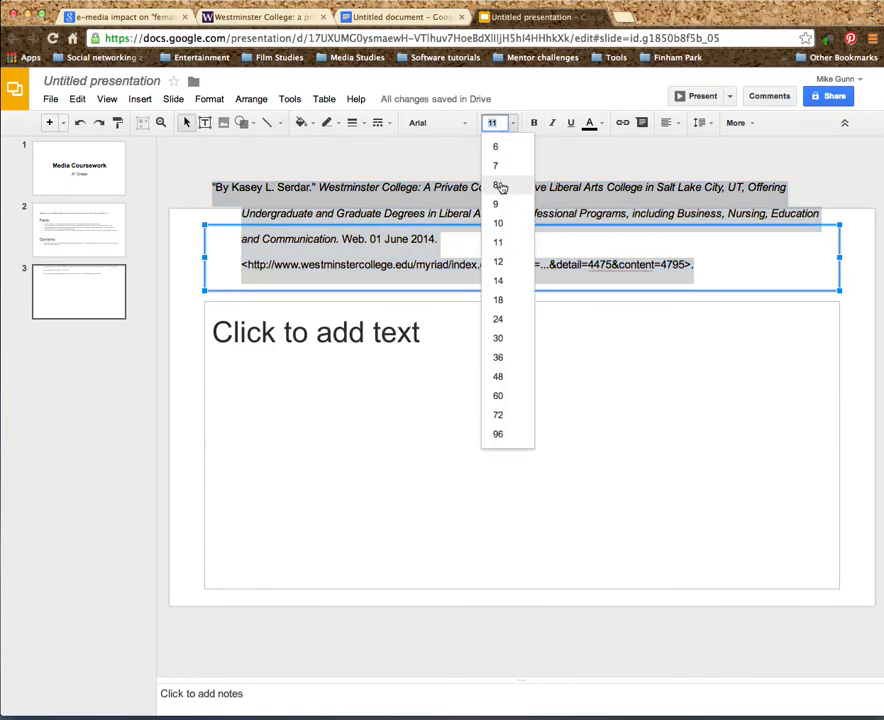
left_click(500, 186)
left_click(319, 336)
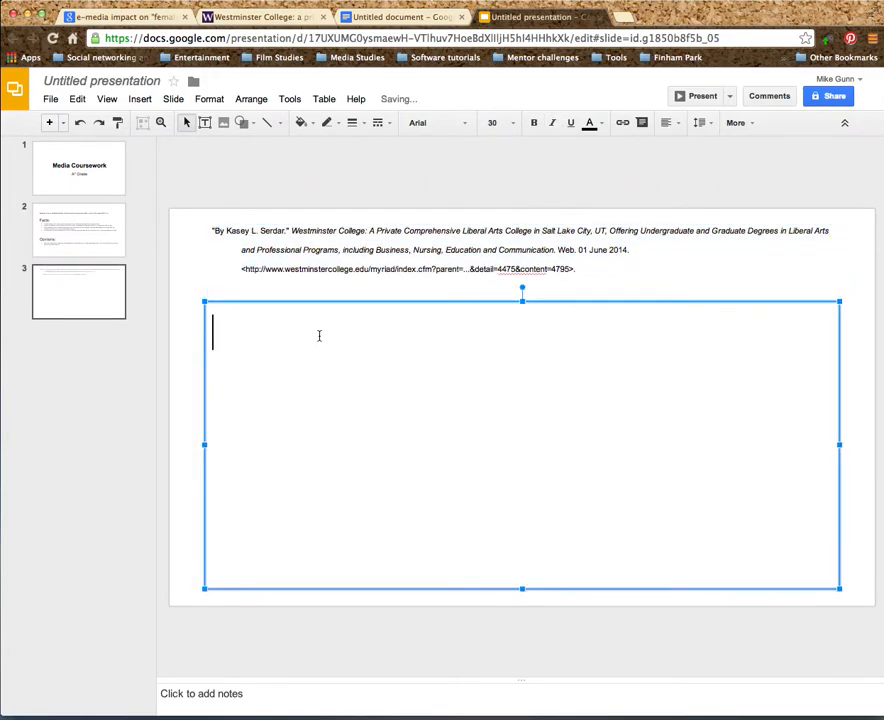
- Copy the entire Facts and Opinions text from slide 2 into the body of slide 3
left_click(63, 221)
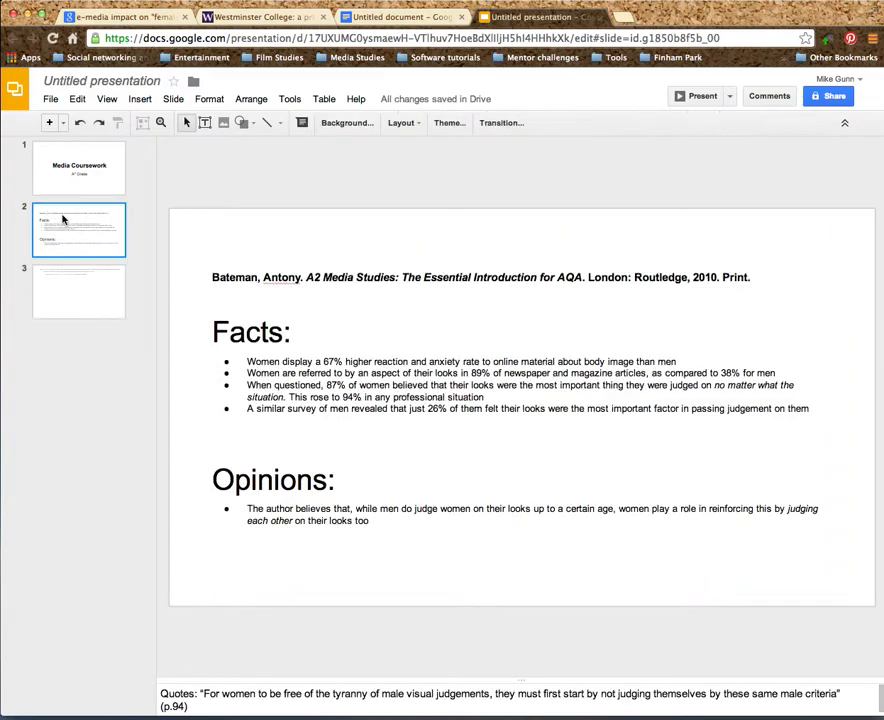
left_click(215, 333)
left_click_drag(221, 349, 419, 532)
key("ctrl+c")
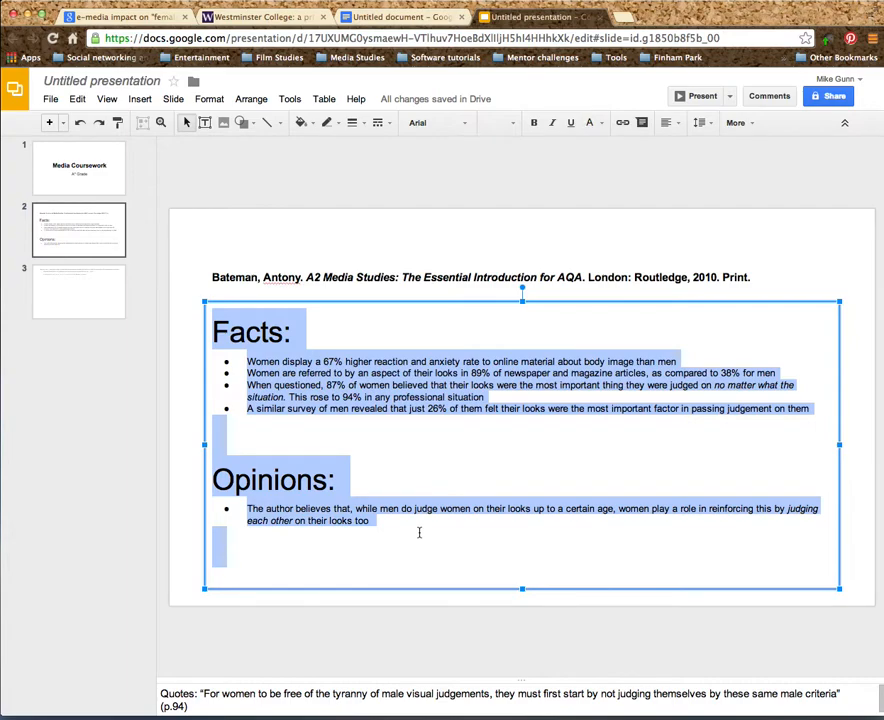
left_click(87, 292)
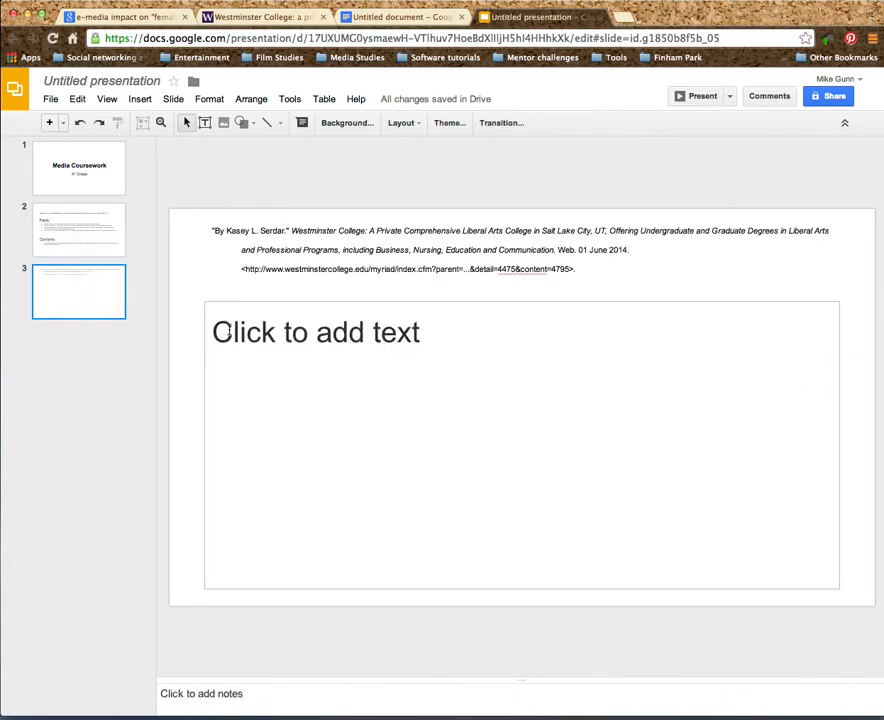
left_click(228, 330)
key("ctrl+v")
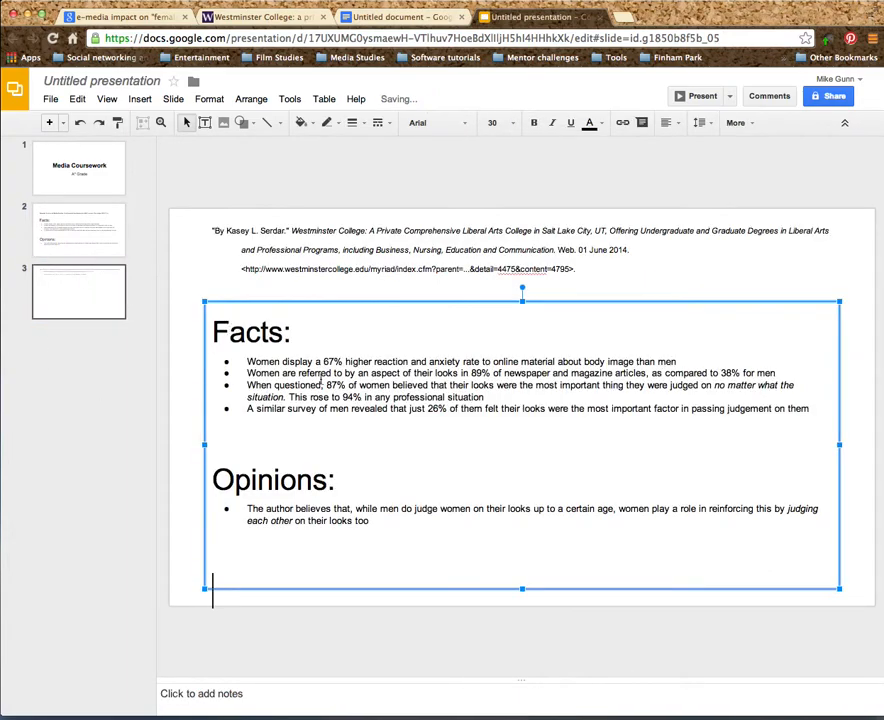
- Delete the bullet text under Facts and Opinions on slide 3, keeping both headings and one empty bullet each
left_click_drag(806, 410, 247, 366)
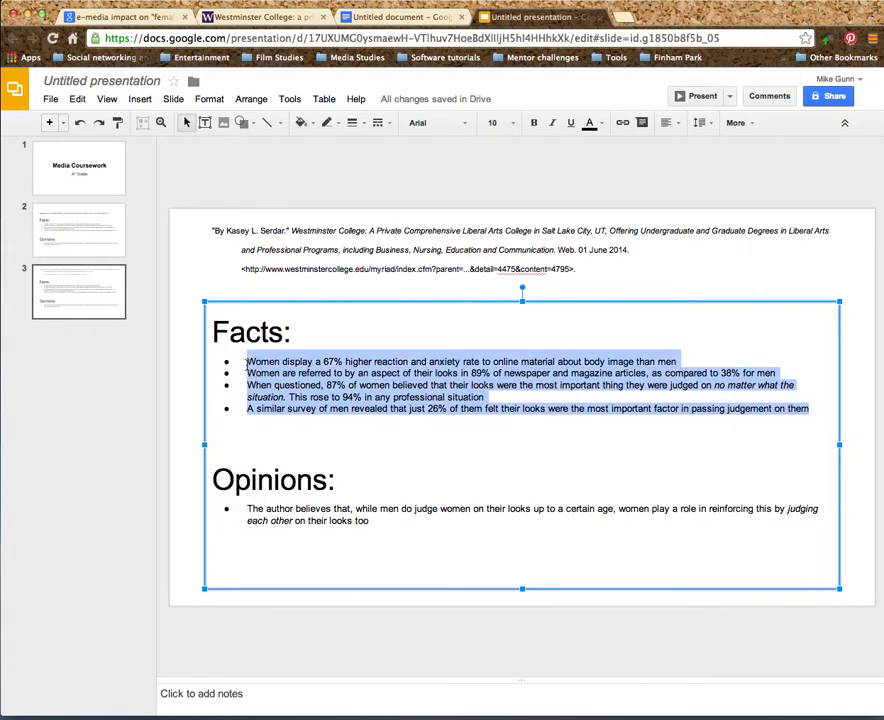
key("BackSpace")
left_click_drag(400, 472, 248, 462)
key("BackSpace")
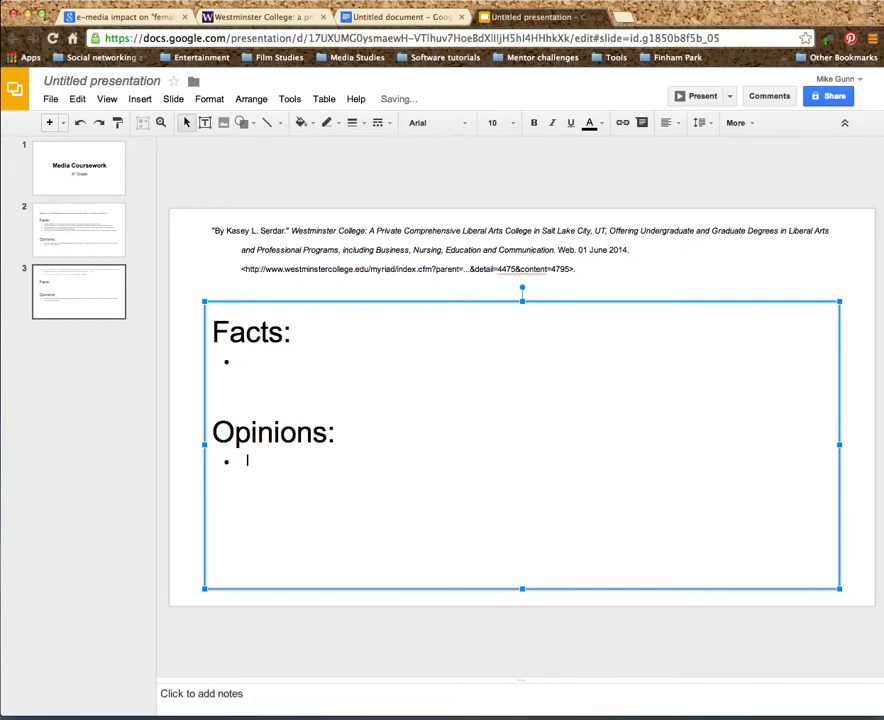
- Switch to the Westminster College article and copy the sentence under "Images of Women in the Media" that begins "Images in the media today project"
left_click(237, 692)
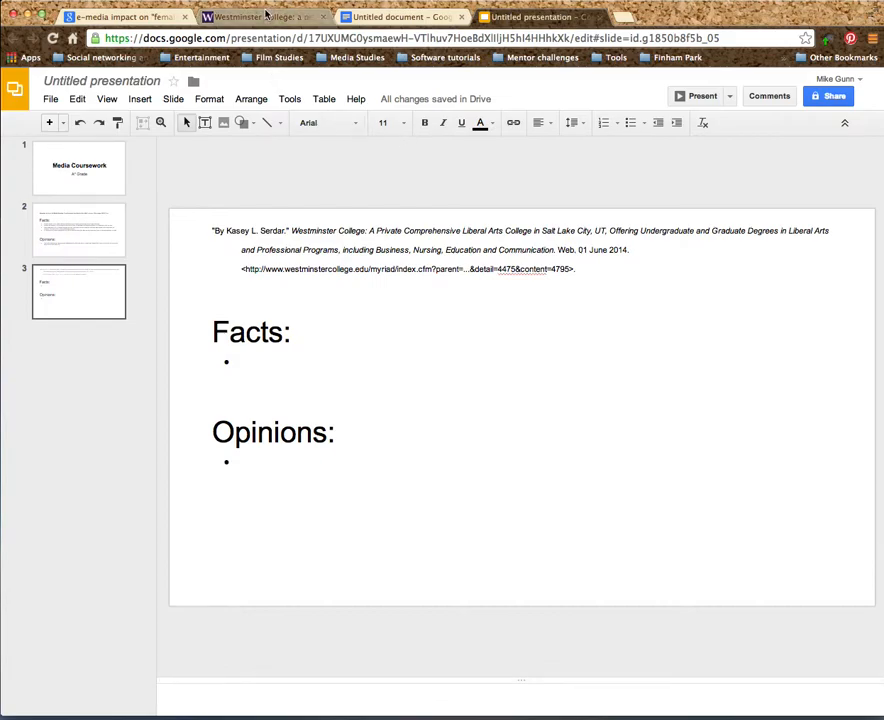
left_click(264, 14)
scroll(637, 530, "down", 1)
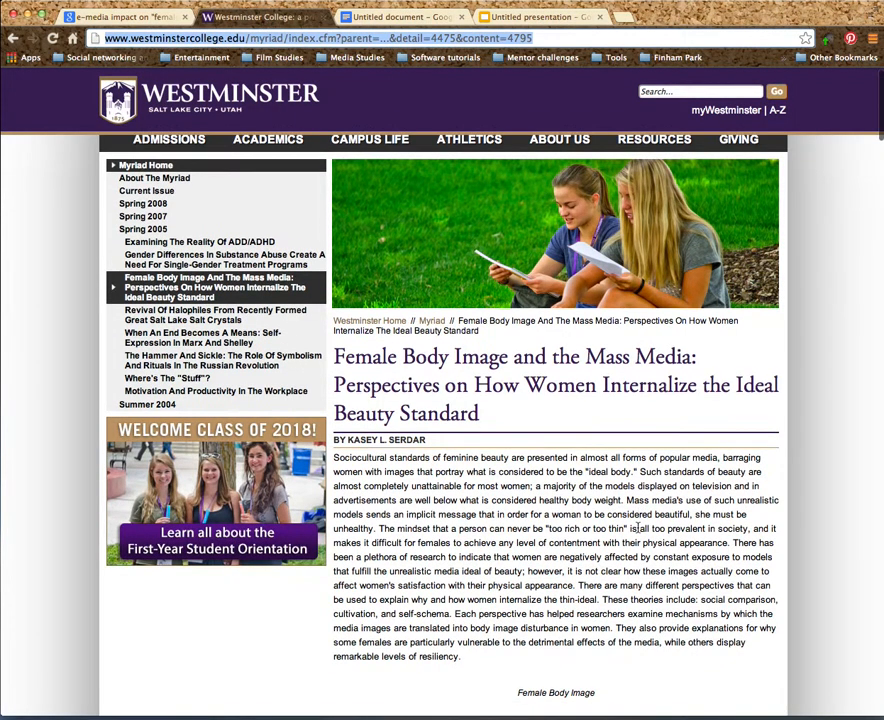
scroll(637, 528, "down", 1)
scroll(637, 528, "up", 2)
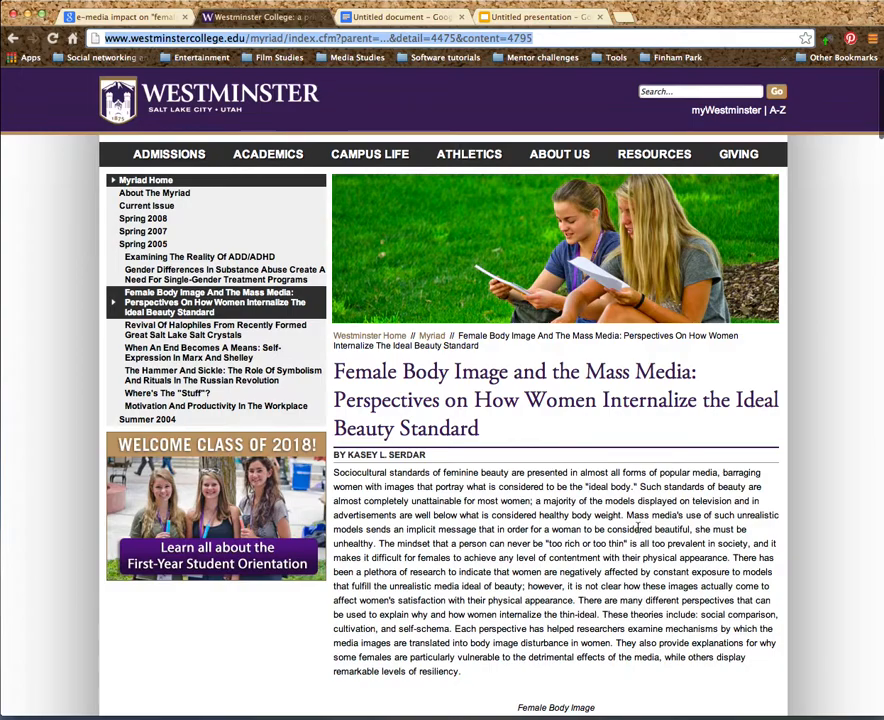
scroll(637, 528, "down", 5)
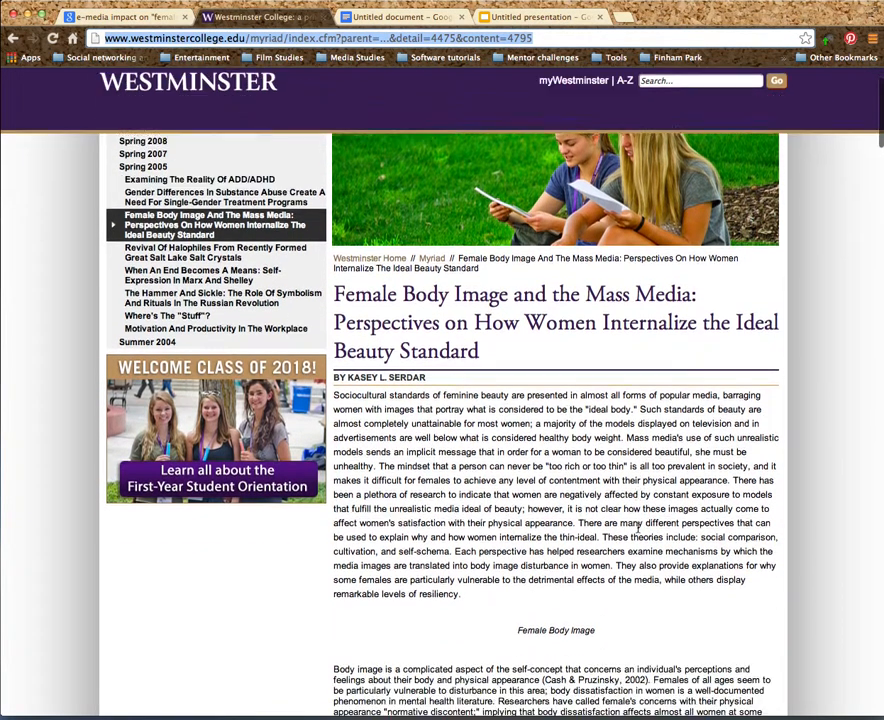
scroll(637, 528, "down", 6)
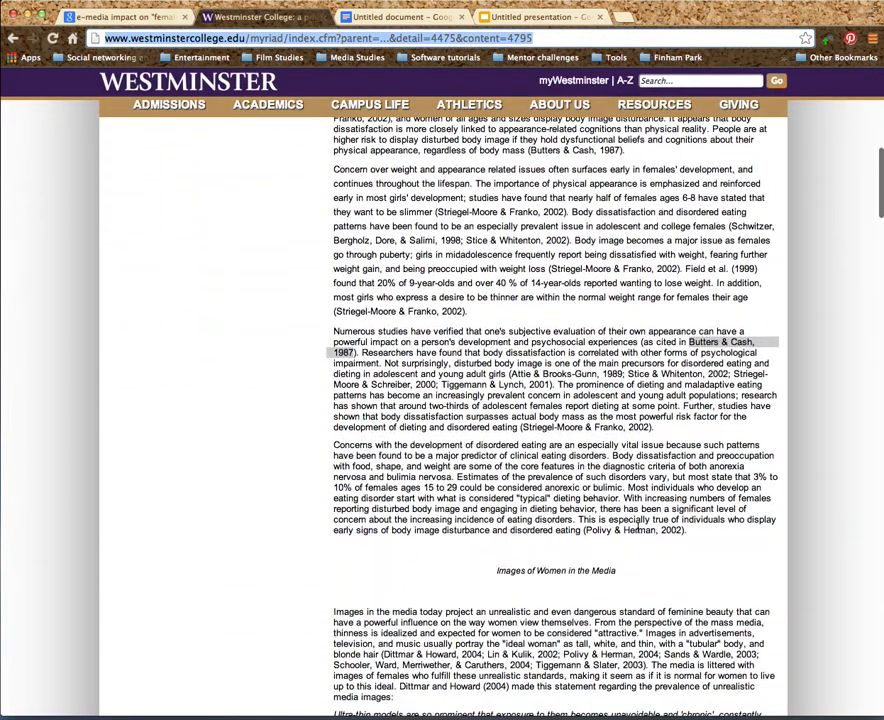
scroll(638, 531, "up", 2)
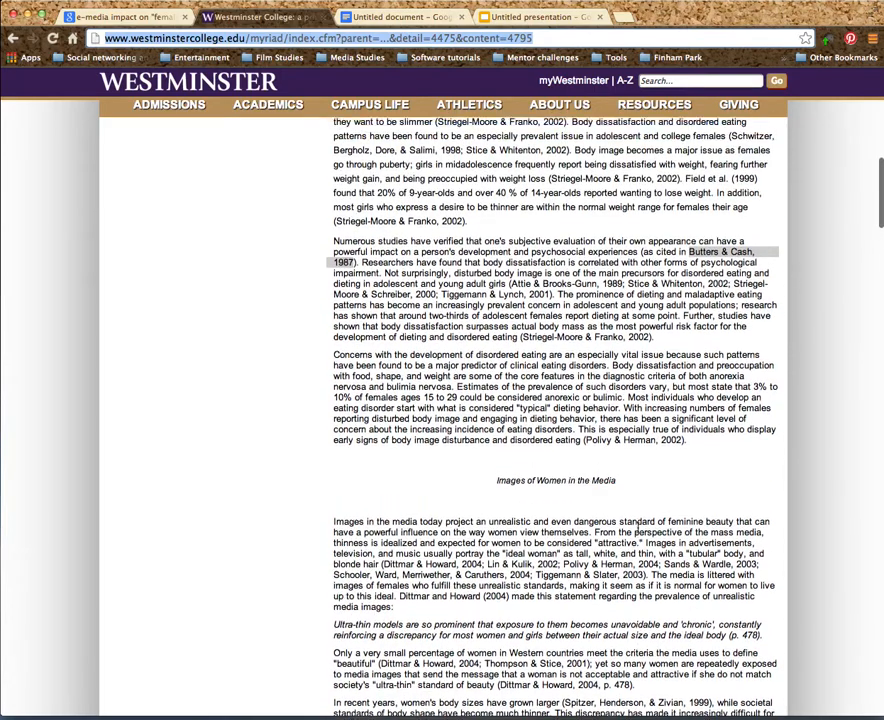
left_click_drag(334, 546, 596, 561)
key("super+c")
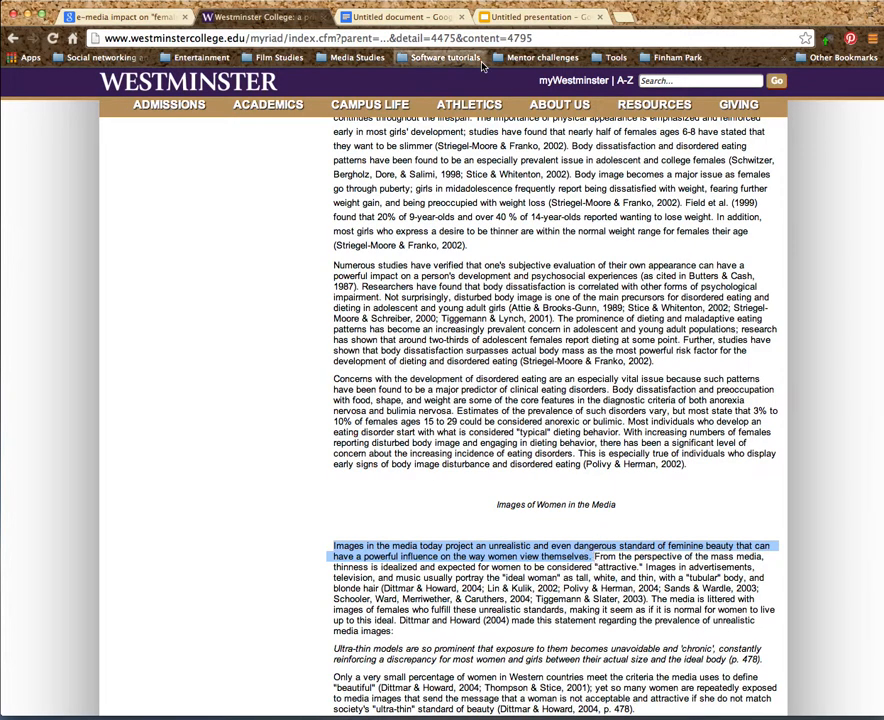
- Switch back to the Google Slides presentation and paste the copied sentence into slide 3's speaker notes
left_click(425, 18)
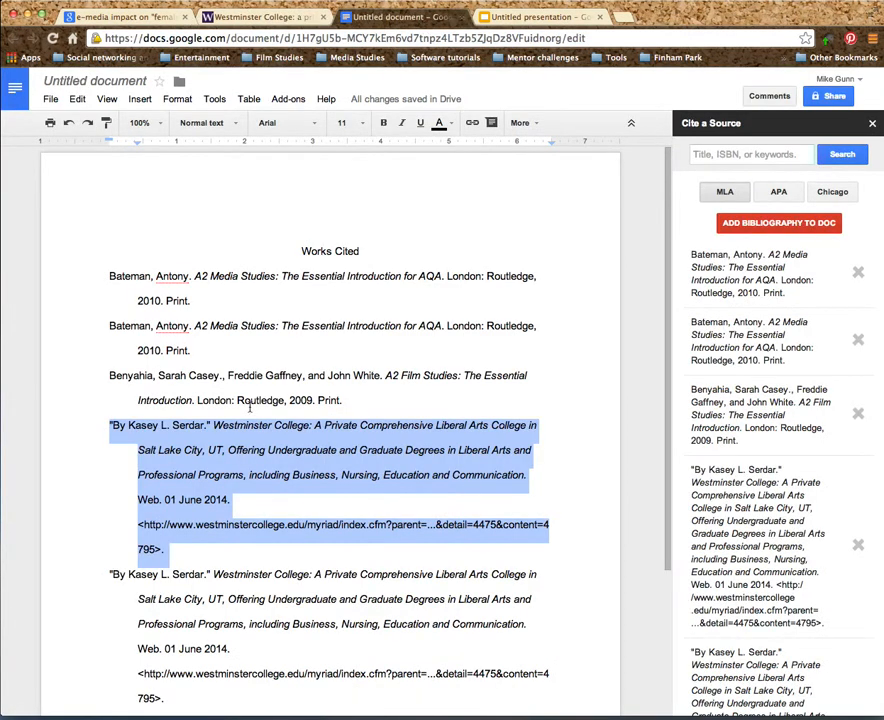
left_click(505, 12)
left_click(207, 690)
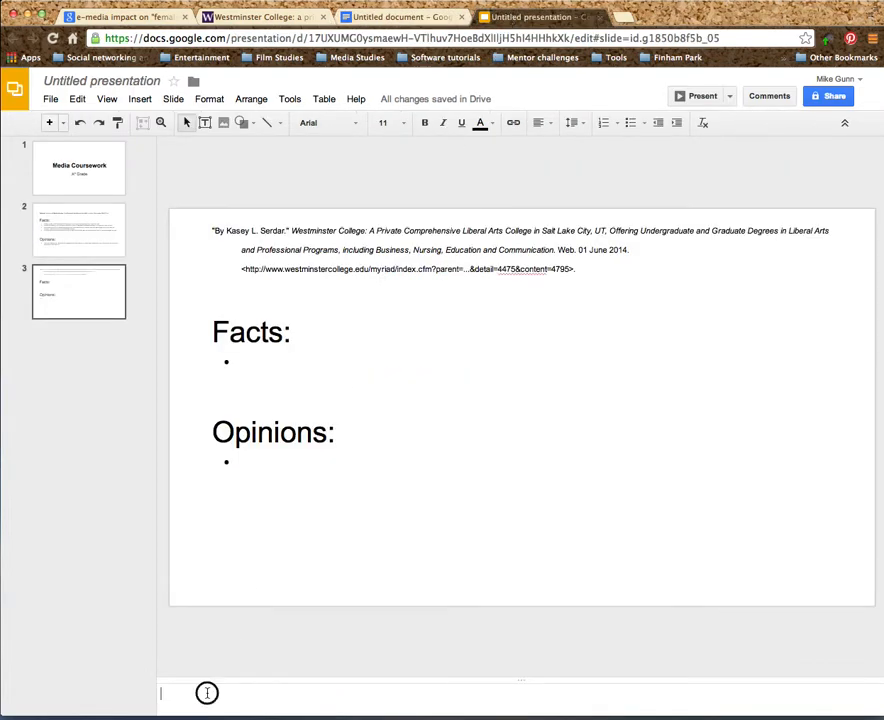
key("super+v")
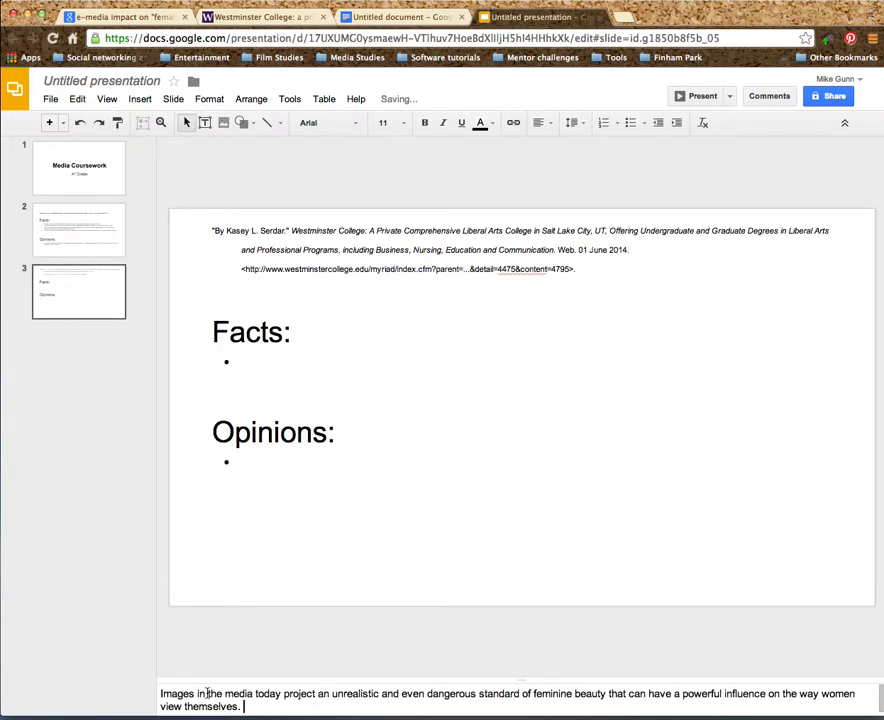
- Enclose the pasted sentence in slide 3's speaker notes in double quotation marks
left_click(207, 692)
type("\"")
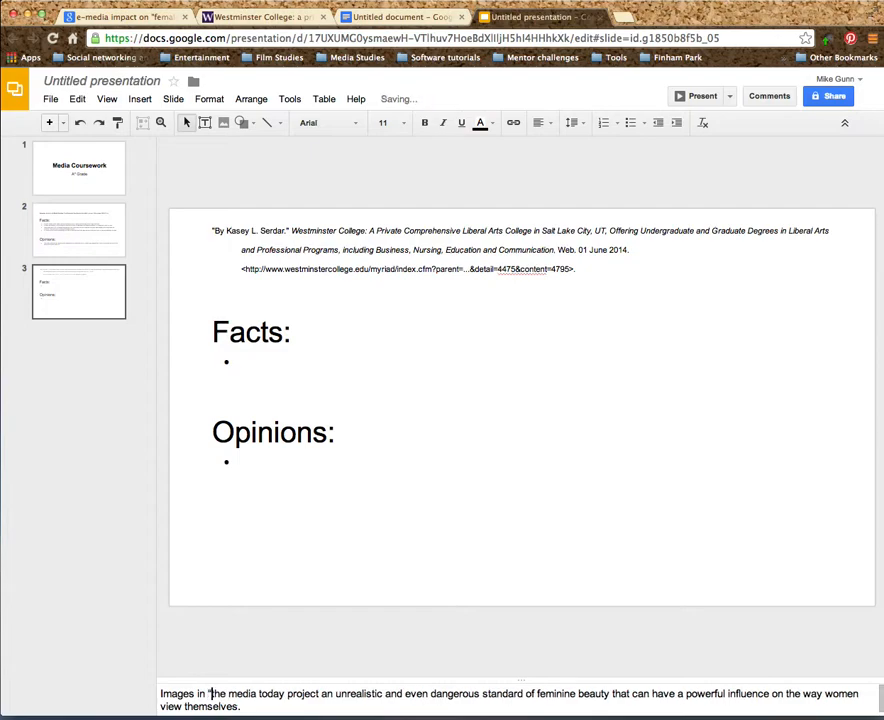
key("BackSpace")
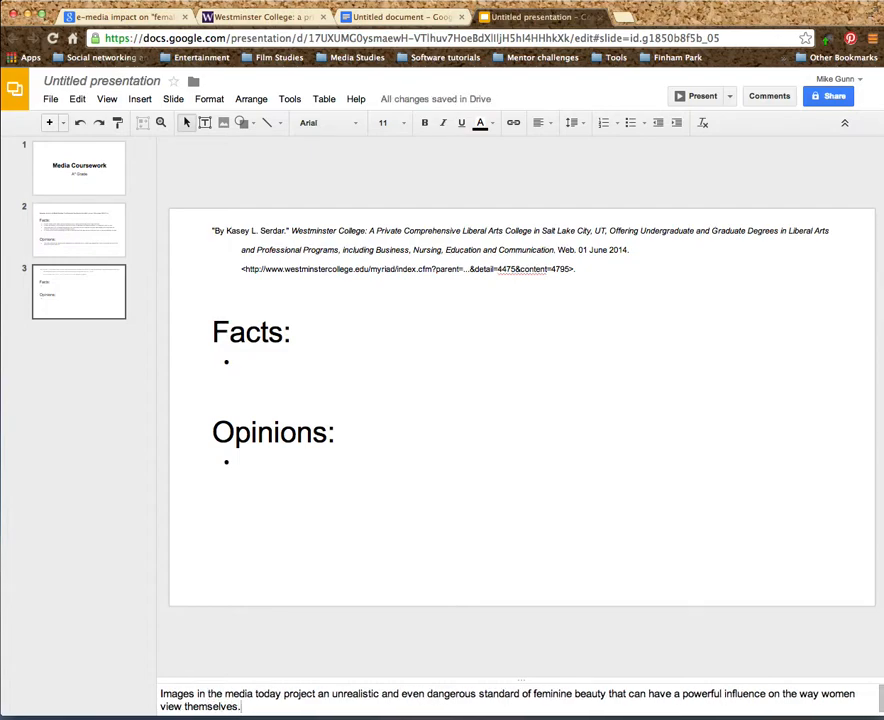
type("\"")
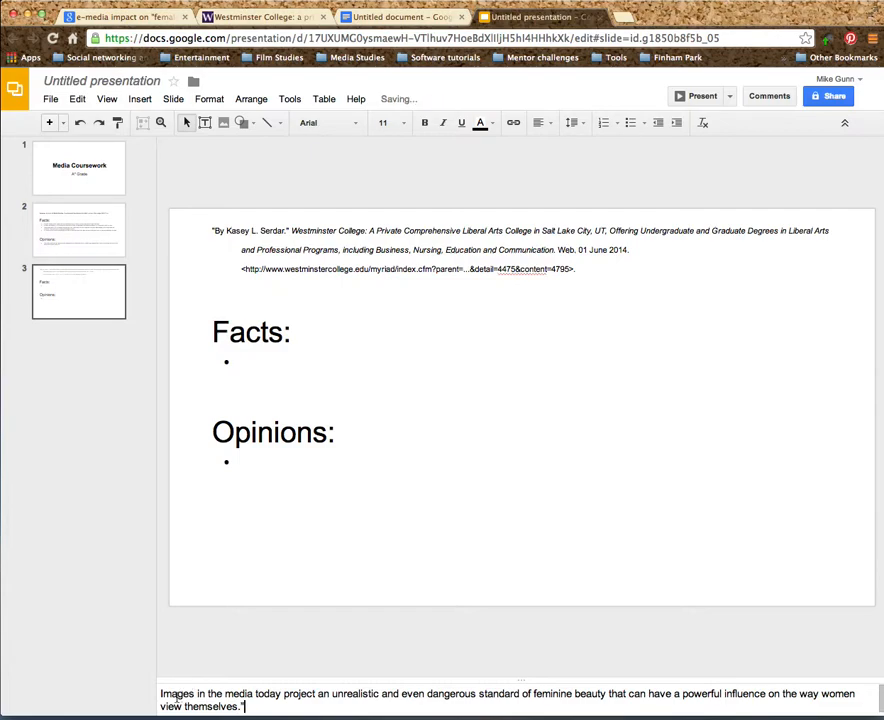
left_click(161, 693)
type("\"")
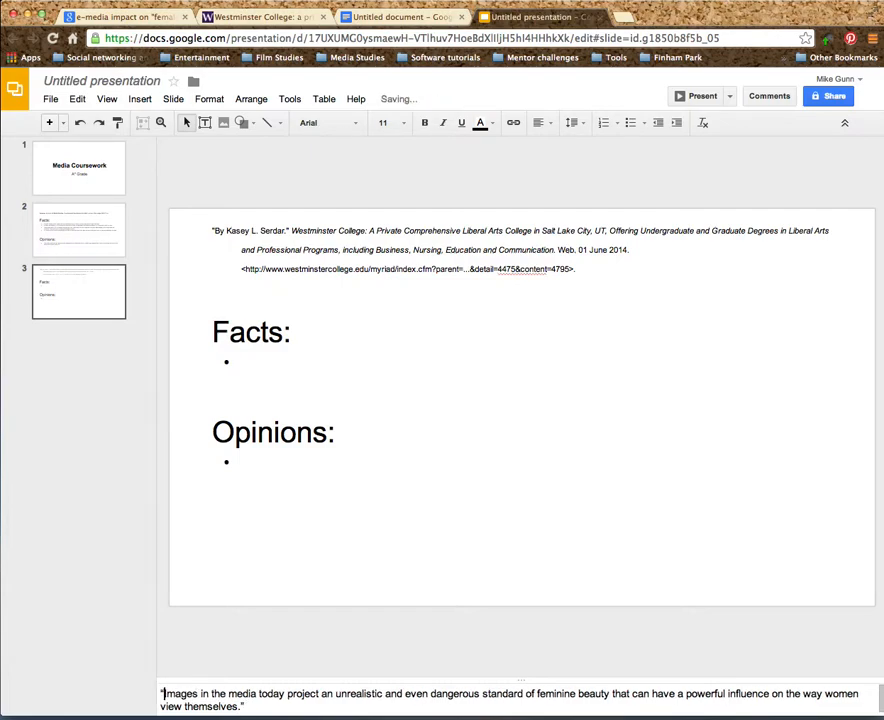
- In the Westminster College article, highlight the 1987 reference cited in the first sentence of the "Numerous studies" paragraph
left_click(290, 16)
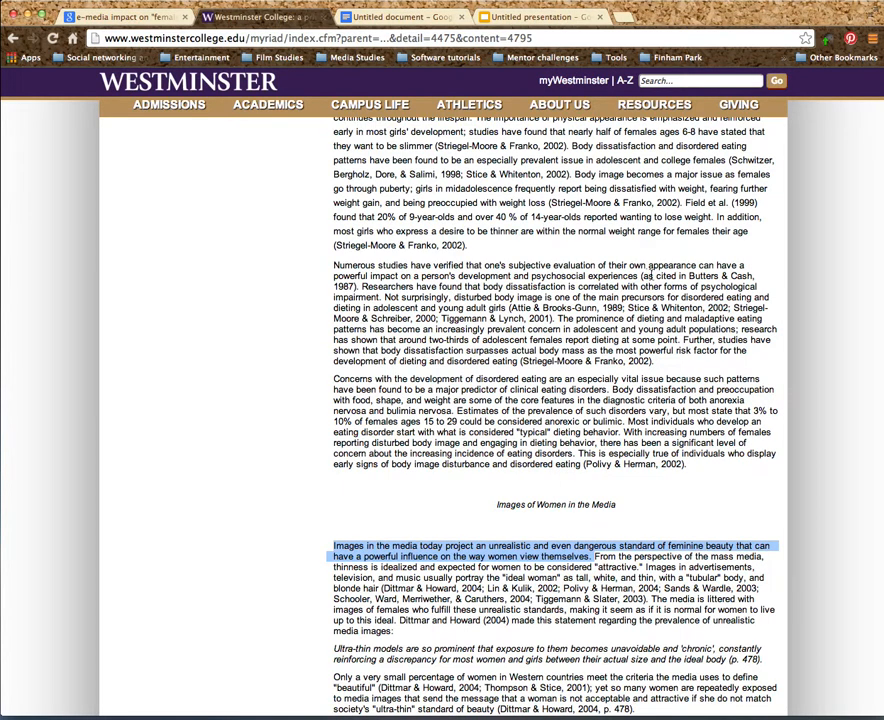
left_click(335, 264)
left_click_drag(347, 265, 525, 276)
left_click(526, 280)
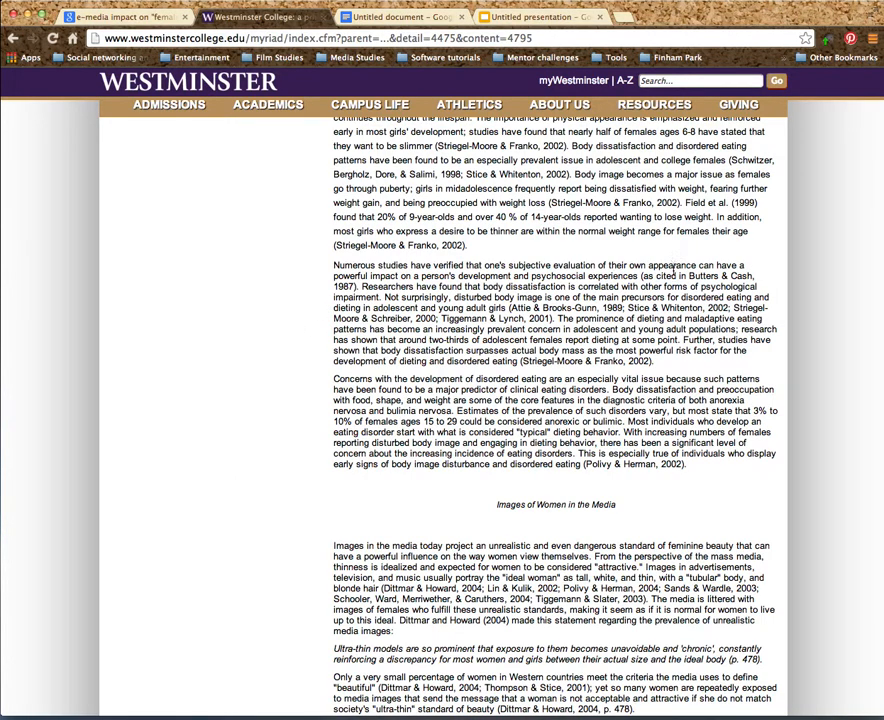
left_click_drag(689, 277, 352, 285)
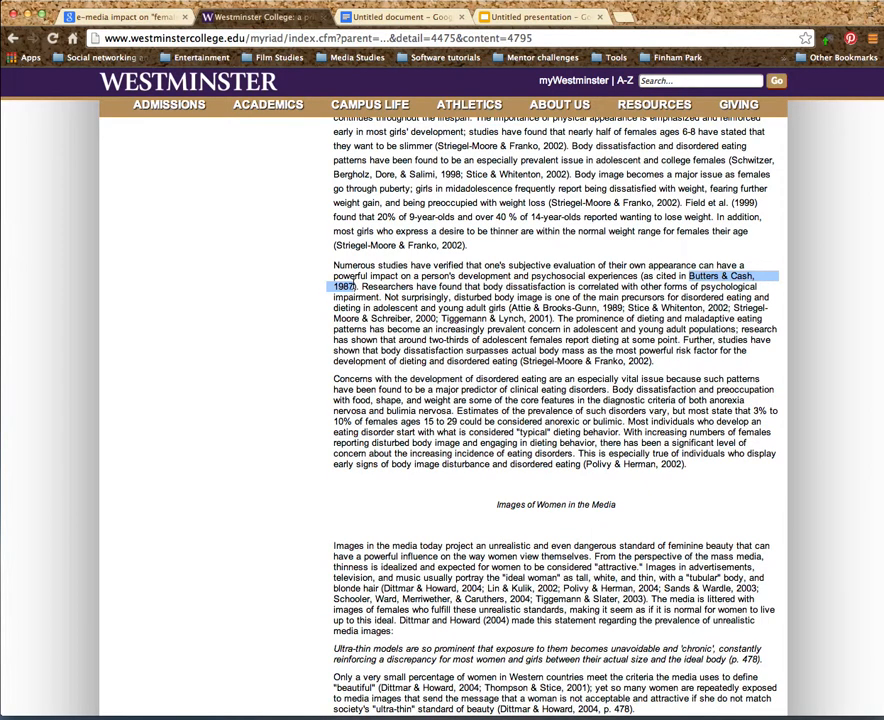
- Switch to the Google Docs document and search EasyBib's books for the authors and year of the article's 1987 reference
left_click(385, 14)
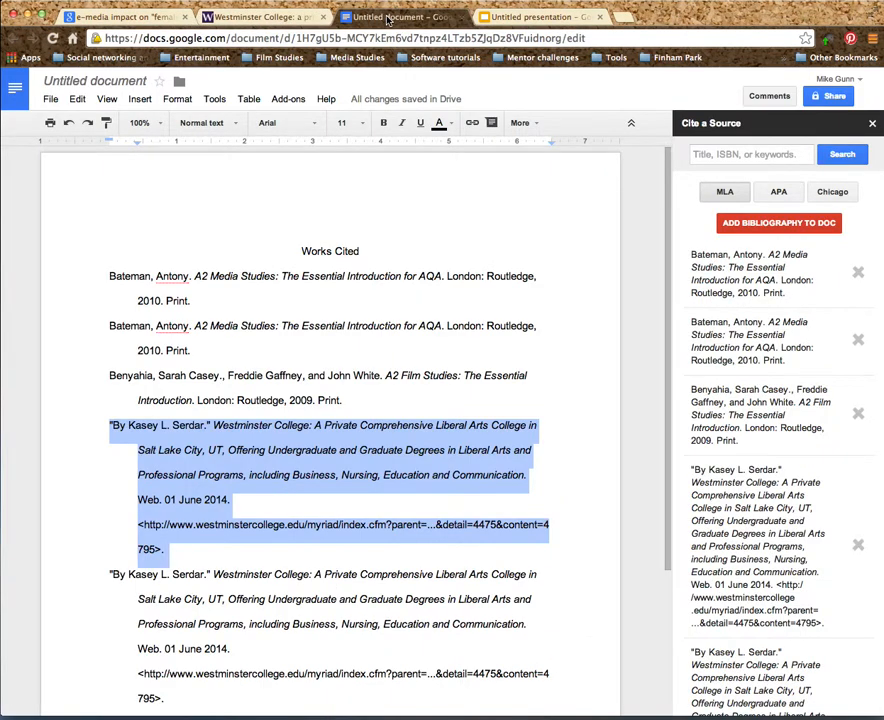
left_click(755, 154)
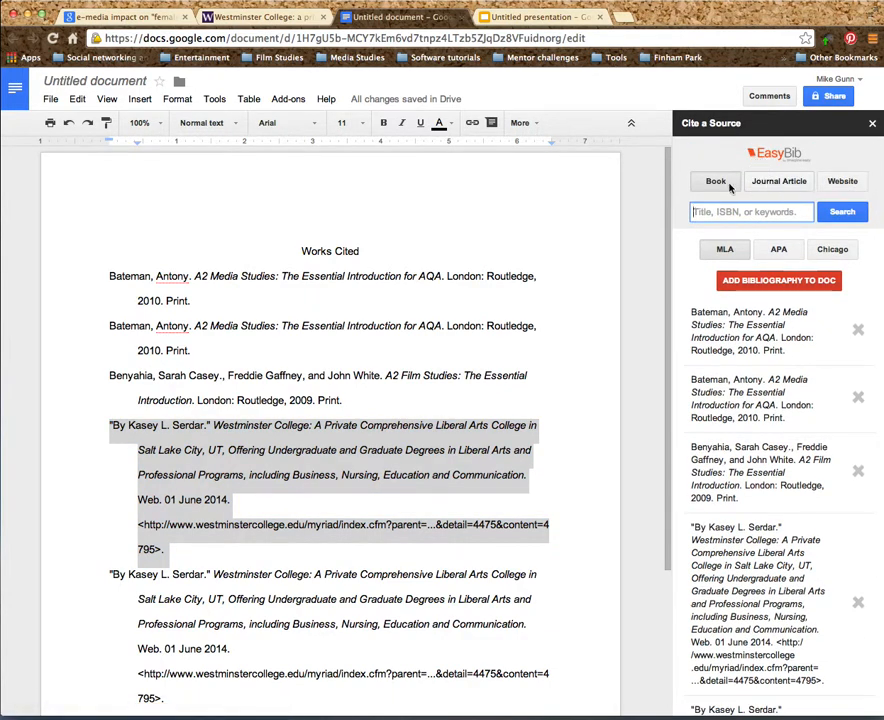
left_click(712, 183)
type("Butters & Cash, 1987")
left_click(855, 214)
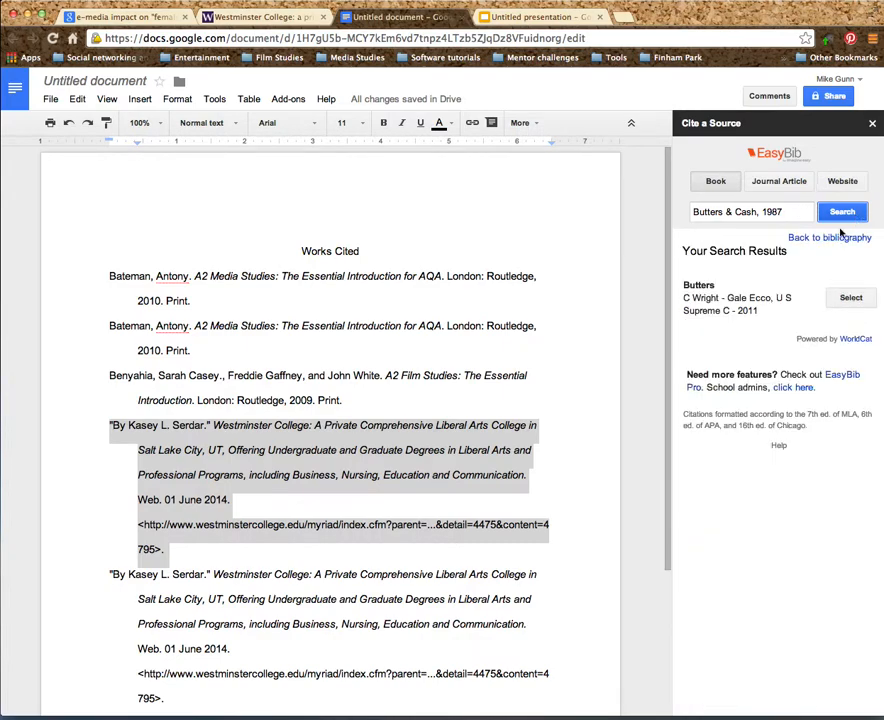
- Search EasyBib's journal articles for the authors and year of the Westminster College article's 1987 reference
left_click(764, 184)
left_click(737, 210)
type("Butters & Cash, 1987")
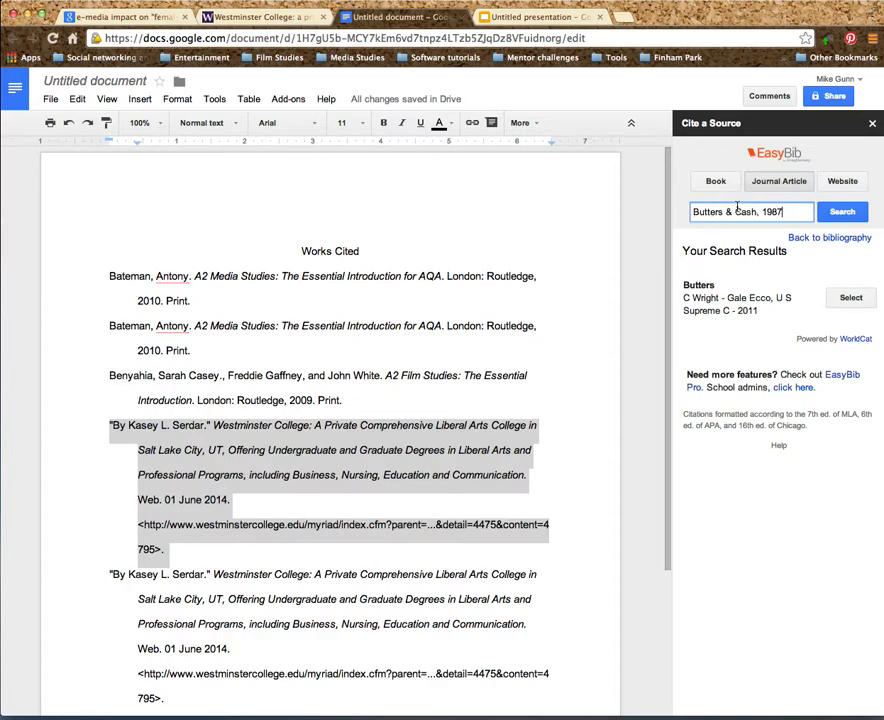
left_click(846, 213)
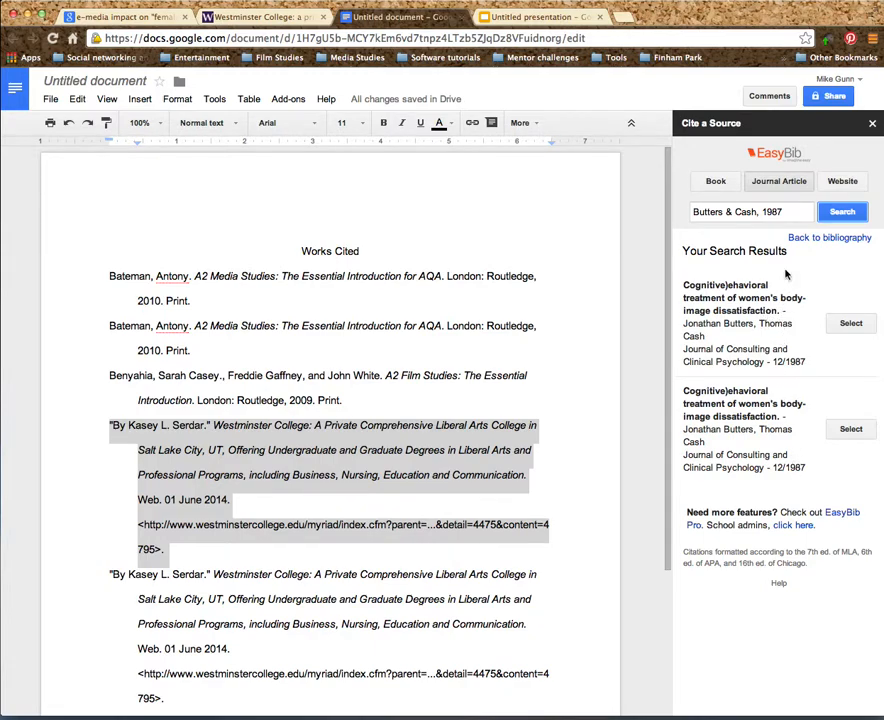
- Select the first journal result on women's body-image dissatisfaction and add the updated MLA bibliography to the document
left_click(851, 323)
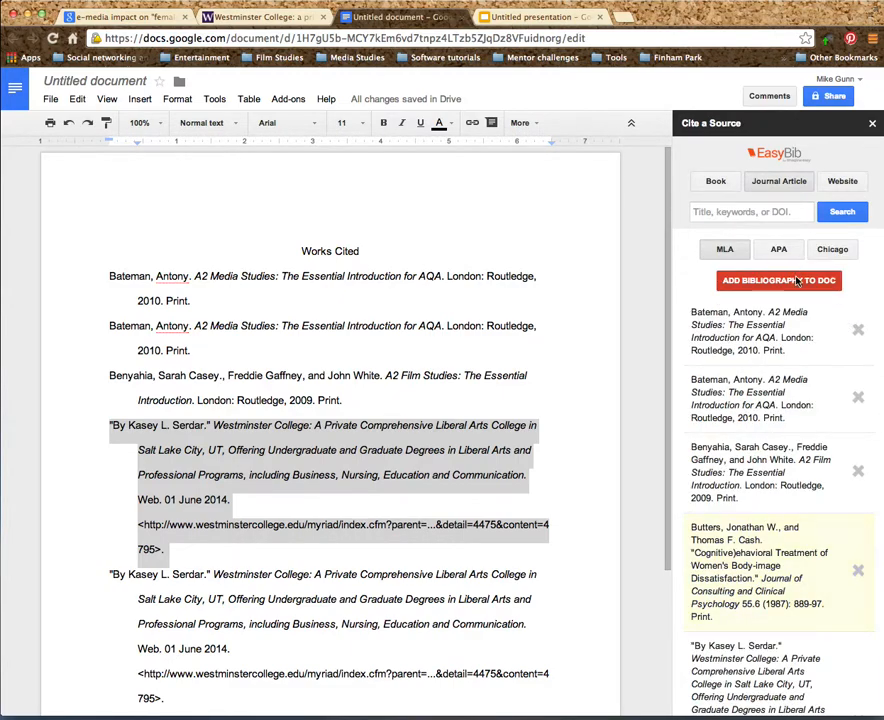
left_click(754, 283)
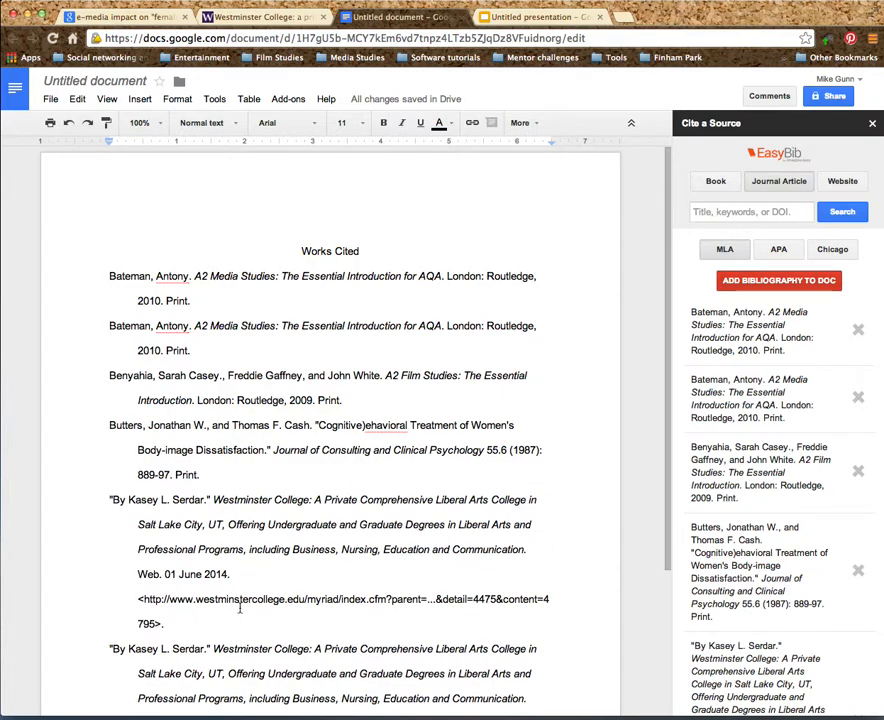
scroll(213, 492, "down", 2)
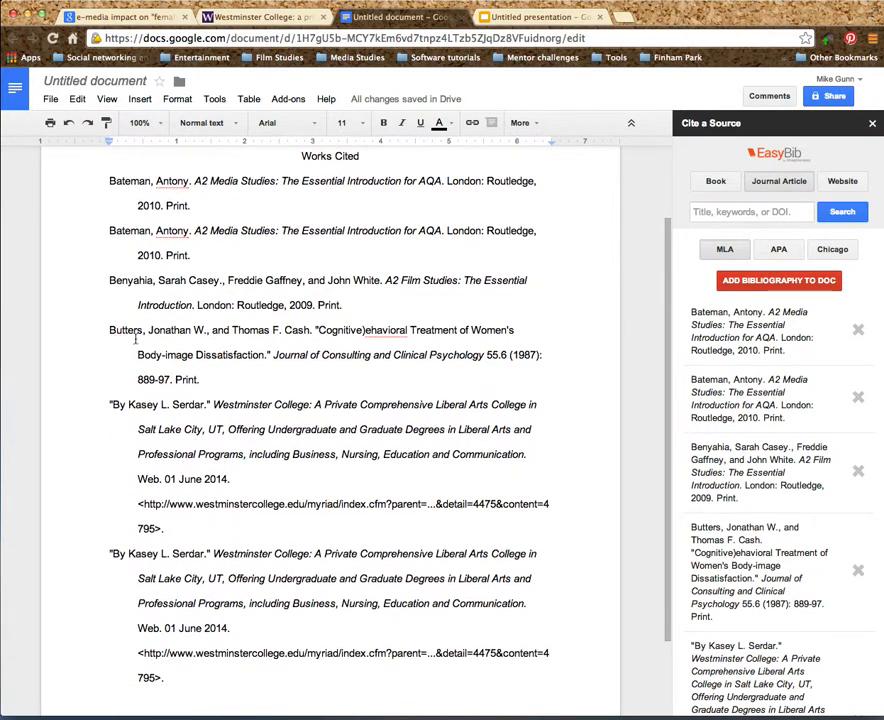
left_click(266, 381)
scroll(266, 381, "up", 2)
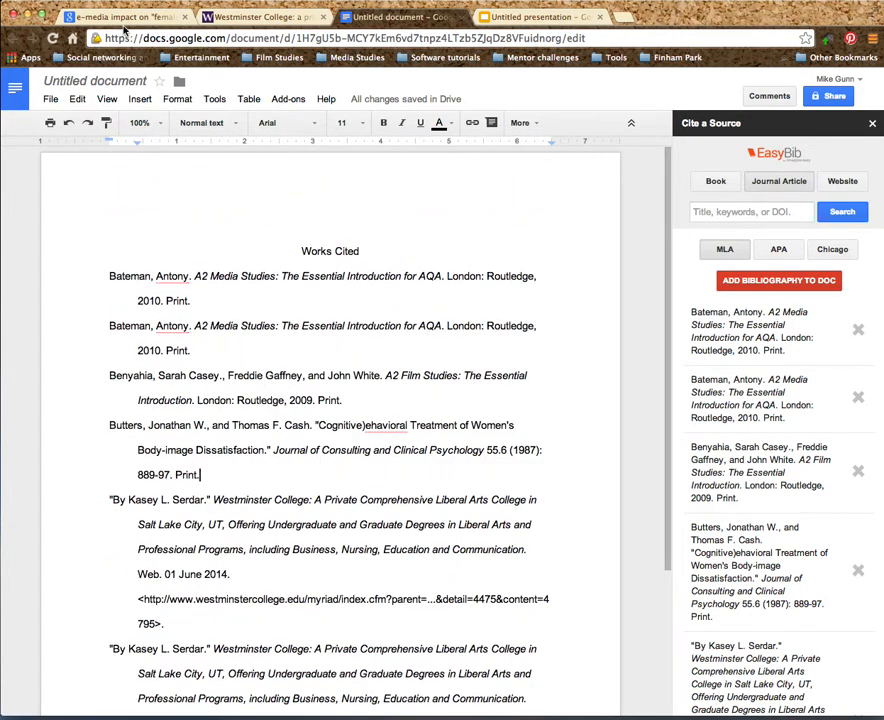
left_click(101, 18)
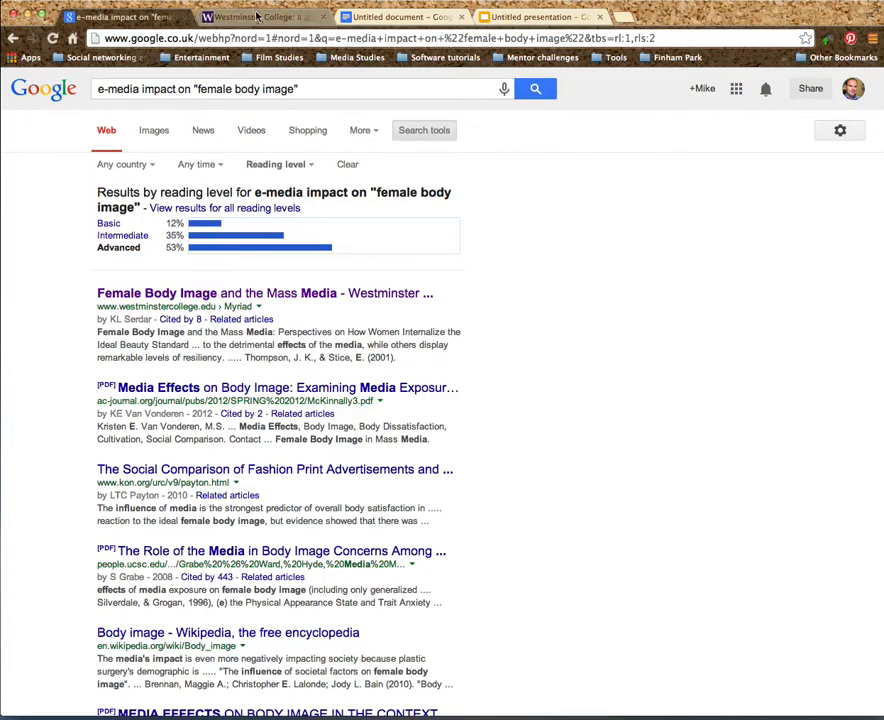
left_click(395, 18)
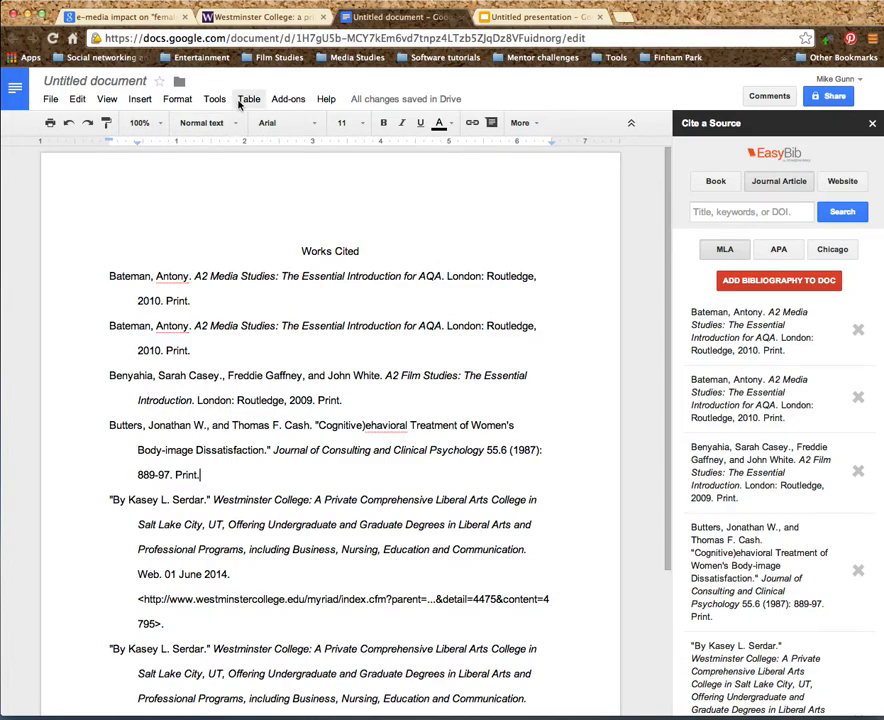
left_click(290, 99)
mouse_move(296, 122)
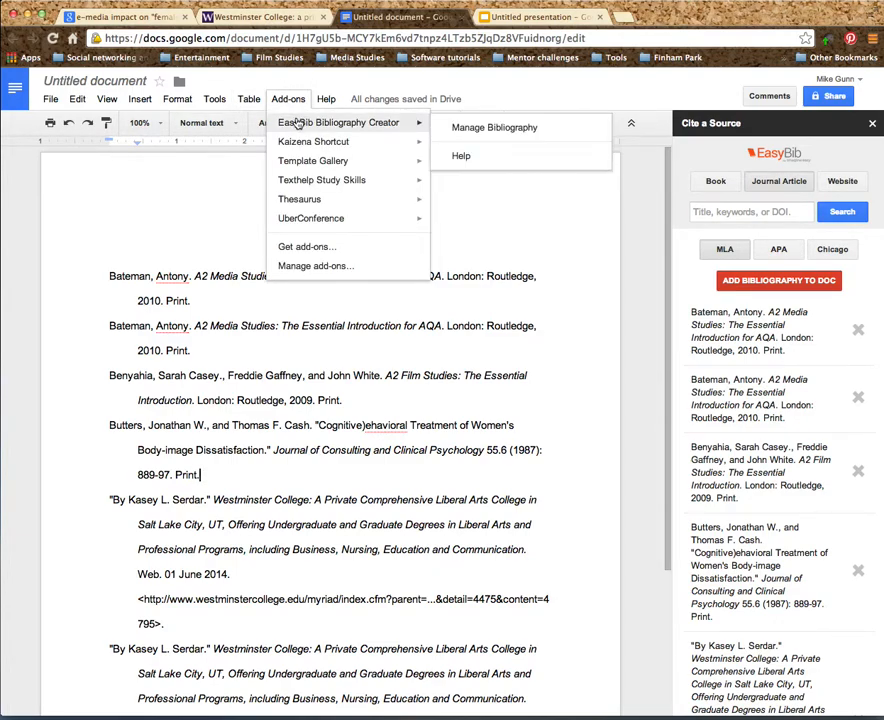
left_click(550, 85)
- Switch to the Google Slides presentation and add a new blank title-and-text slide after slide 3
left_click(537, 19)
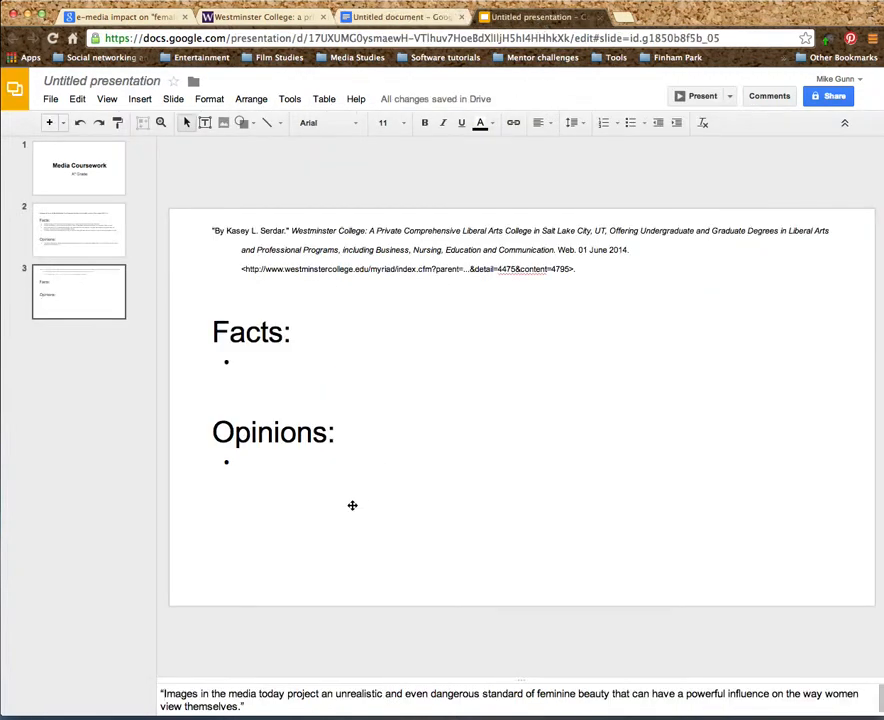
left_click(259, 361)
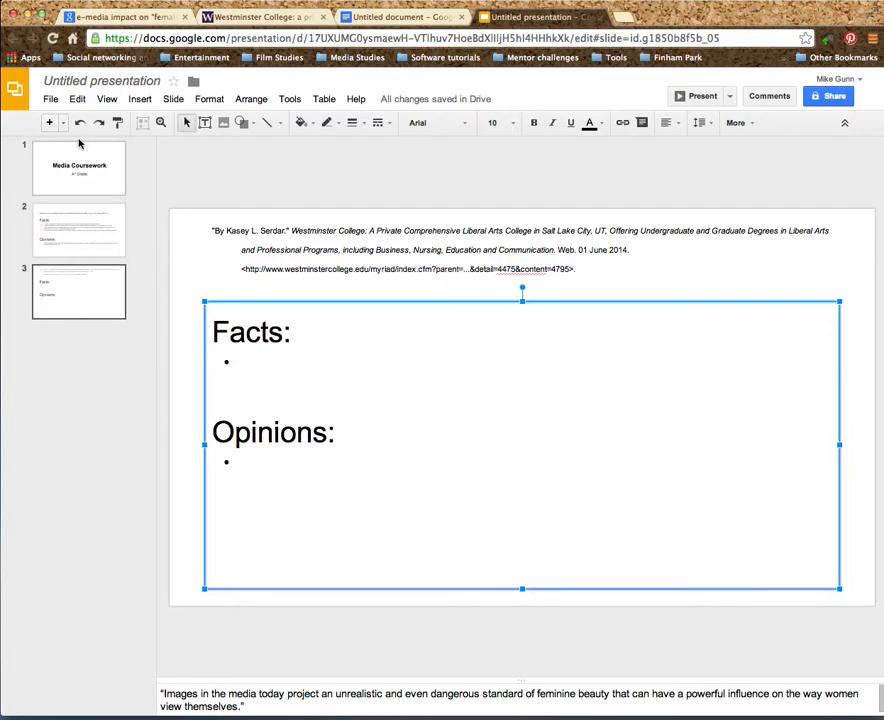
left_click(49, 123)
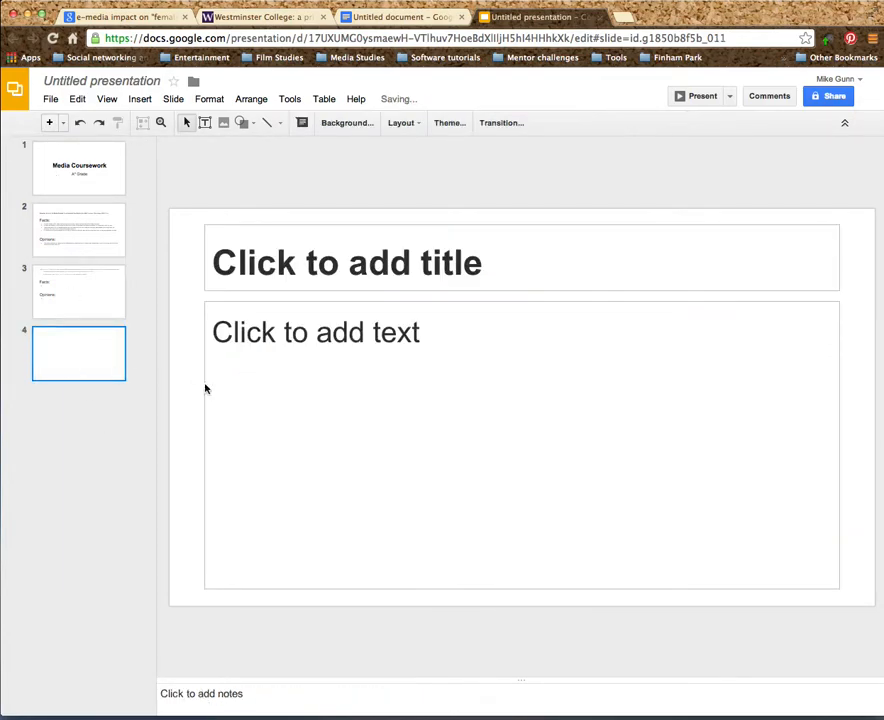
left_click(73, 286)
left_click(72, 242)
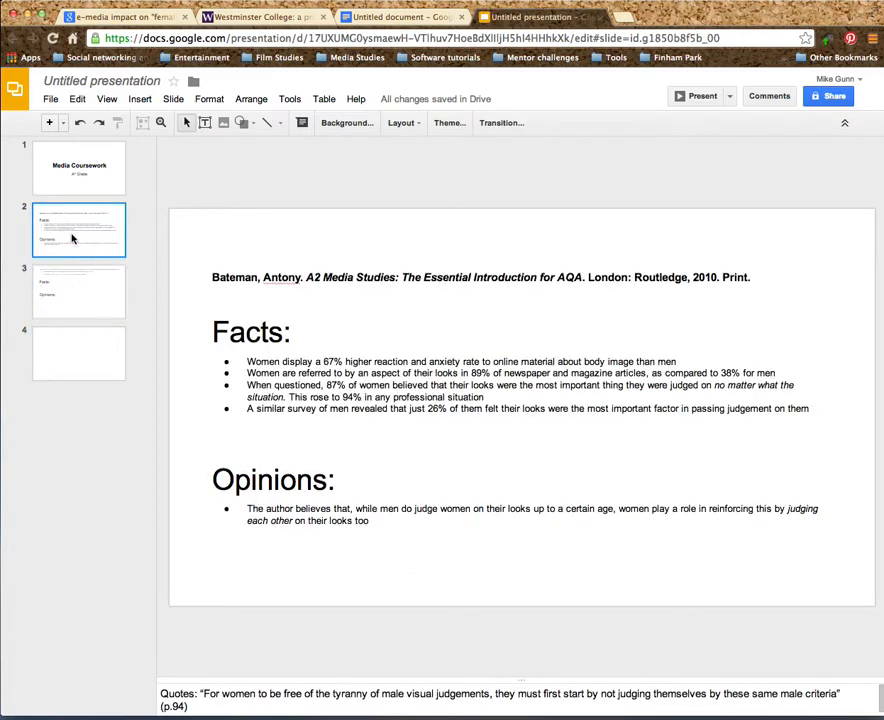
left_click(70, 184)
left_click(75, 306)
left_click(75, 368)
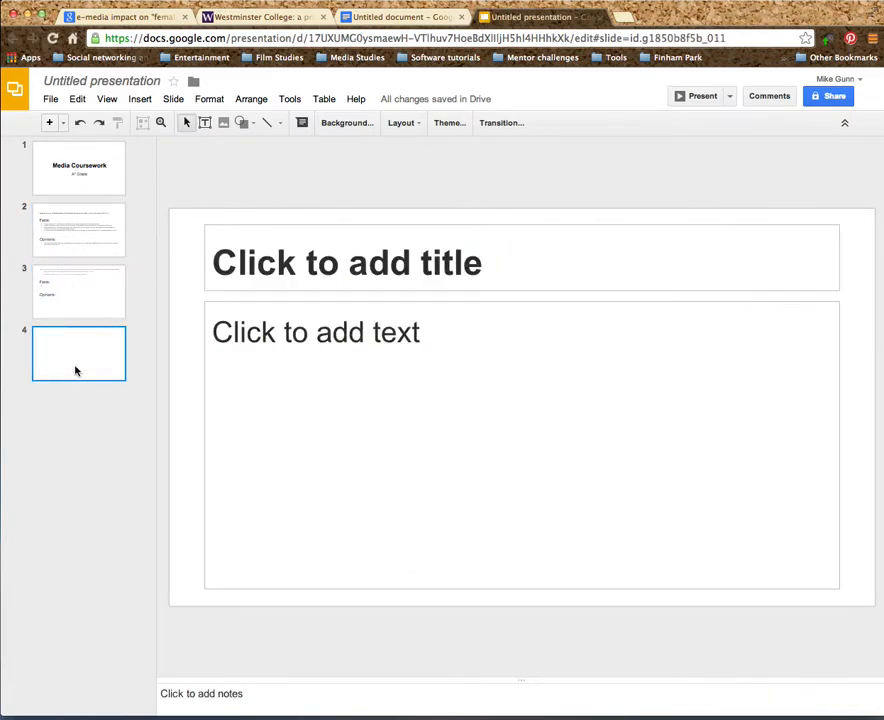